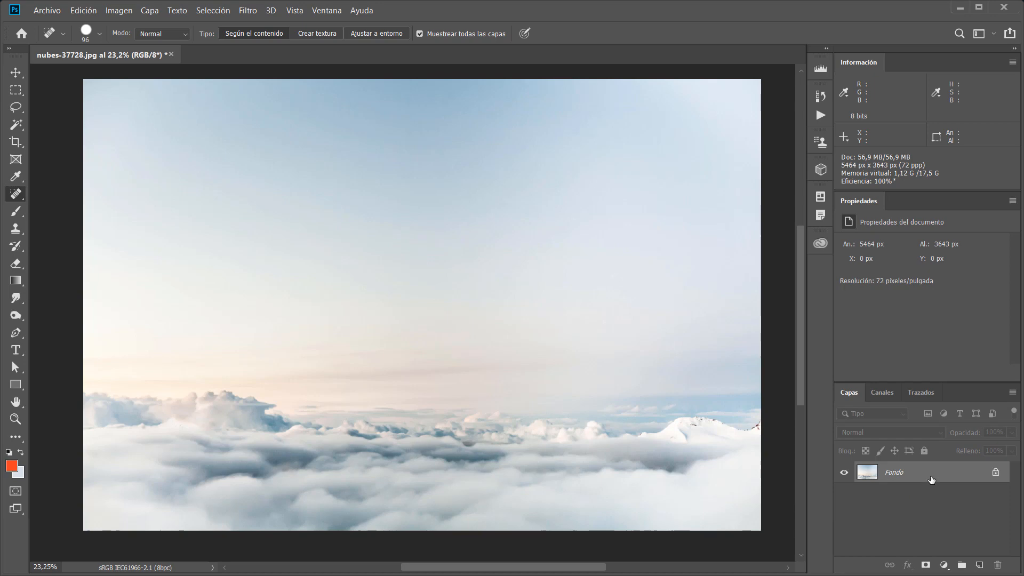
click(324, 12)
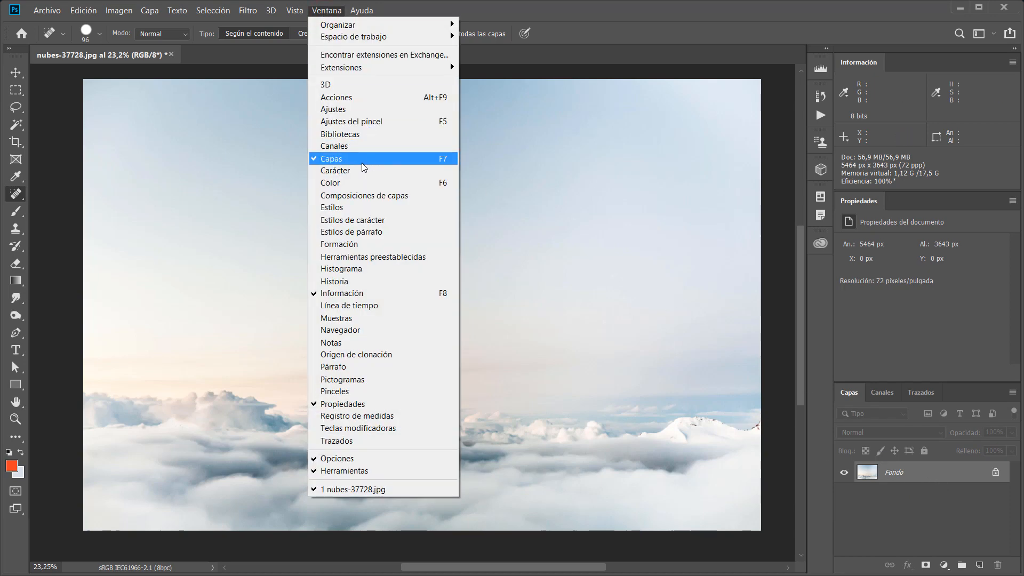
click(622, 12)
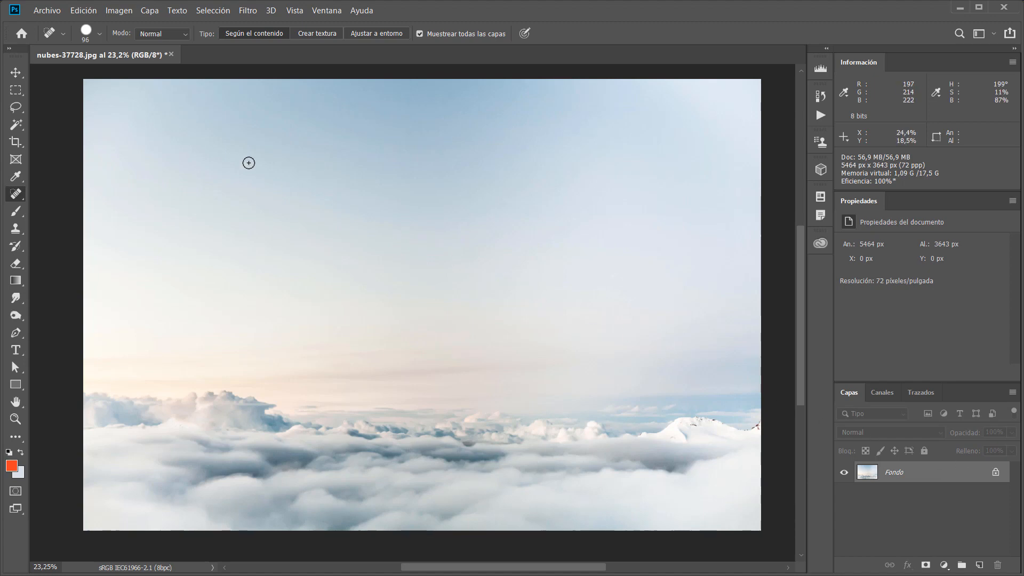
Step: Fill a rectangular selection about 33% wide and 32.5% high in the sky of the Fondo layer with black, and deselect it
click(16, 92)
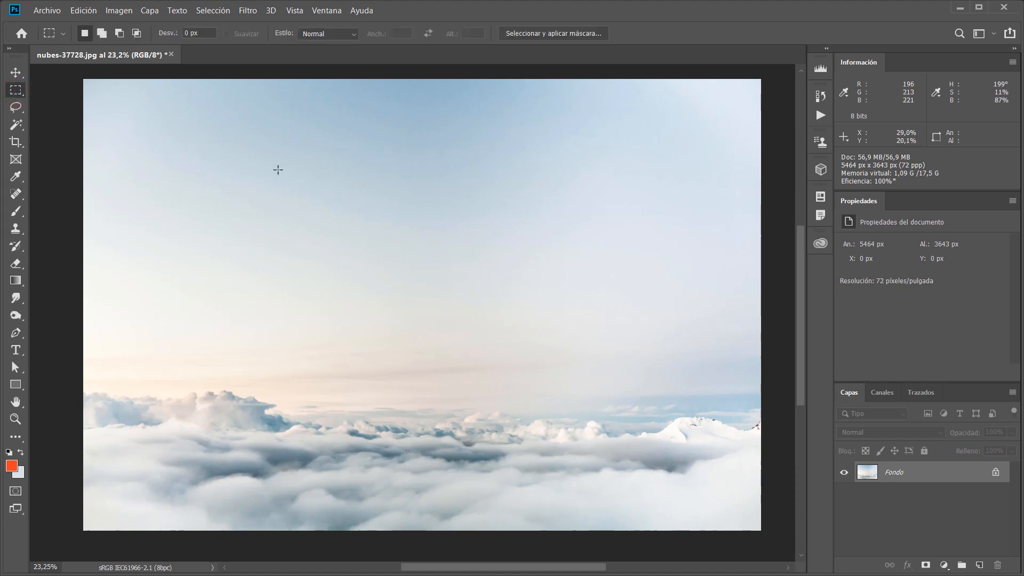
drag(259, 147, 482, 293)
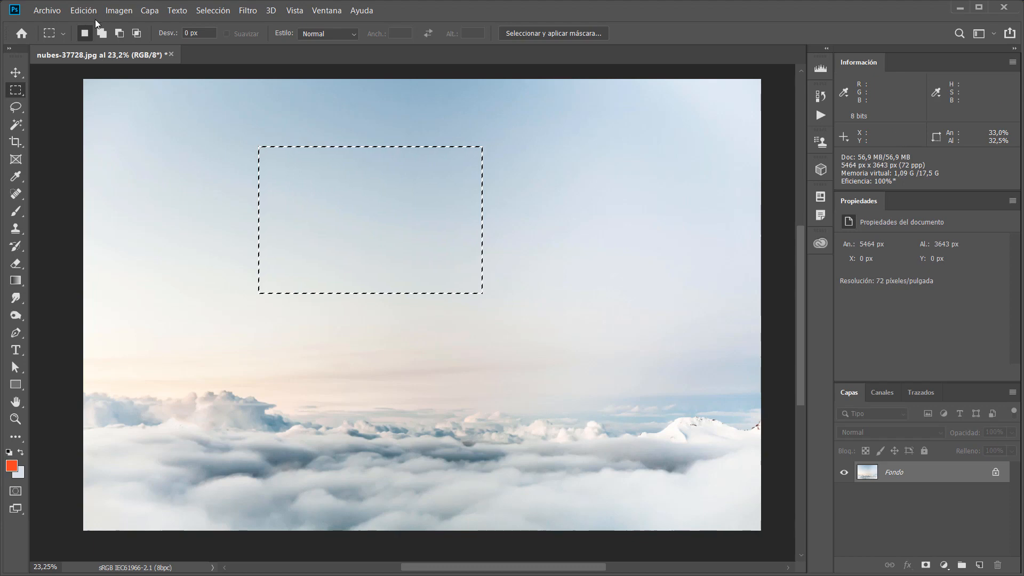
click(89, 12)
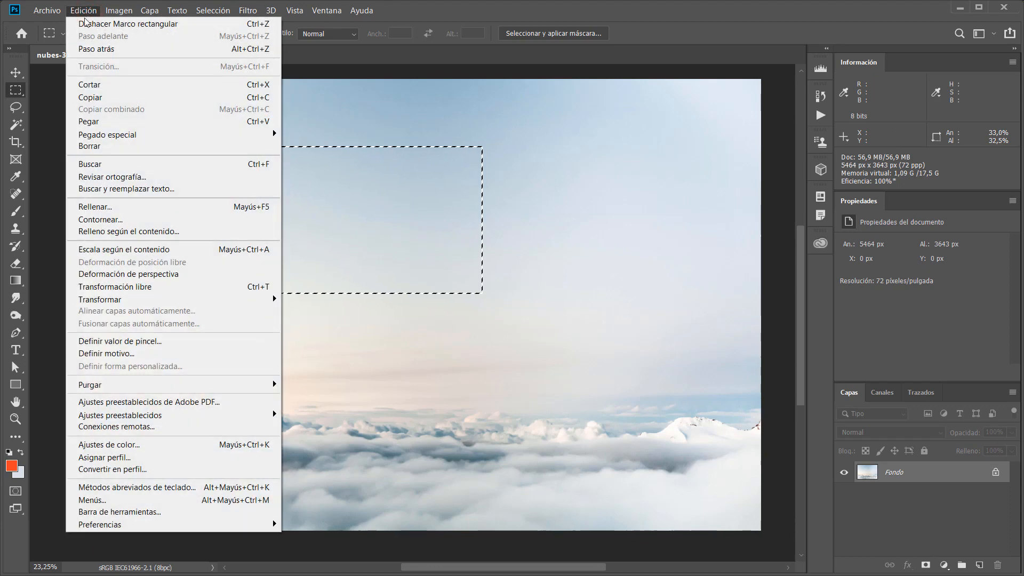
click(162, 207)
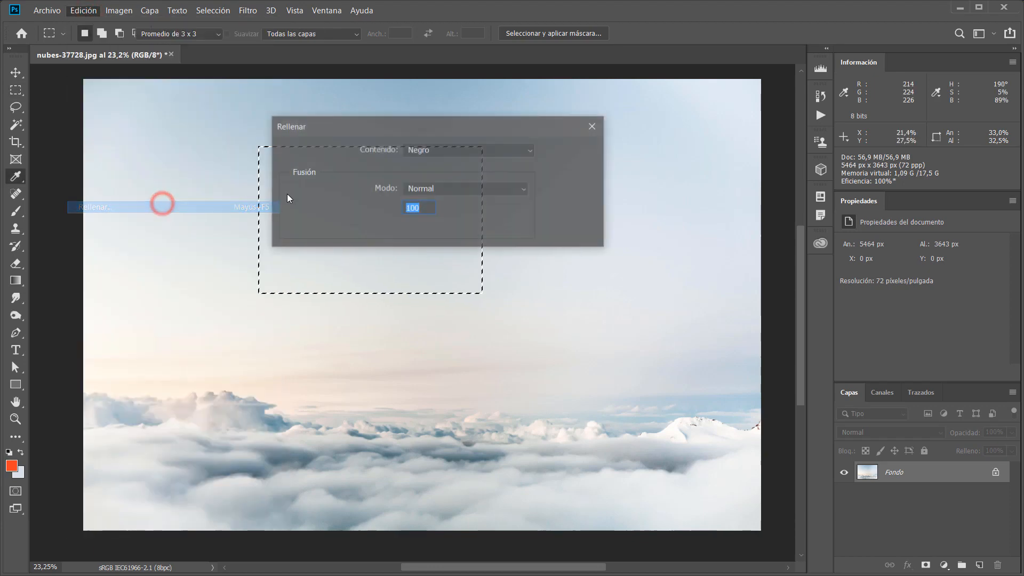
click(561, 153)
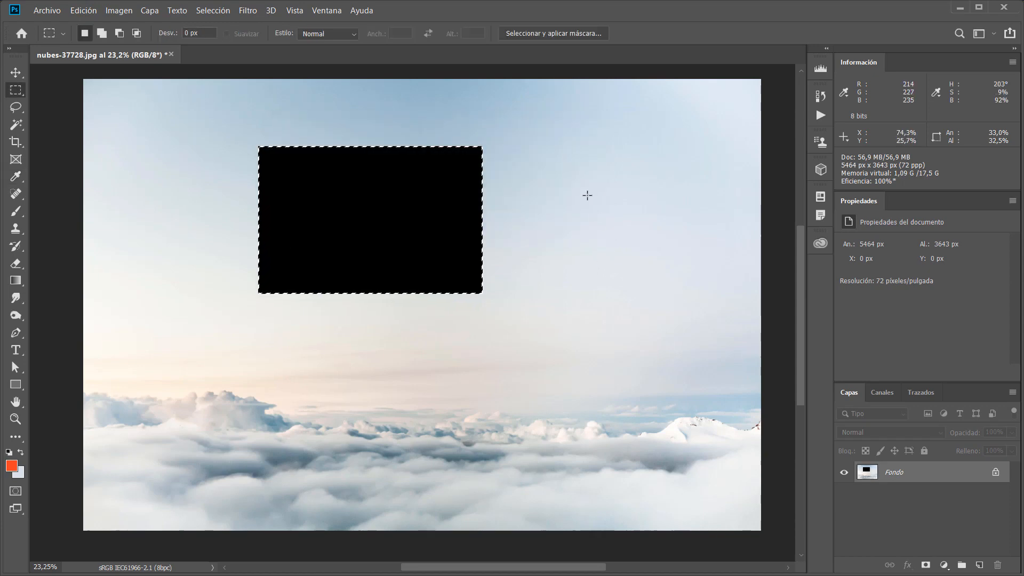
key(ctrl+d)
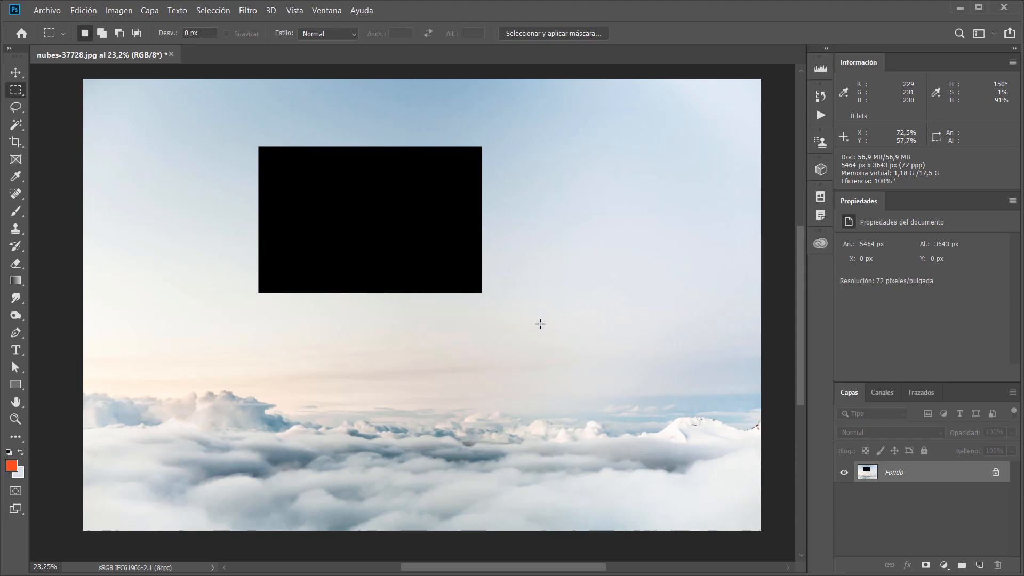
Step: Paint a looping orange stroke across the sky beside the black rectangle with a 149 px Brush at 100% hardness
click(16, 211)
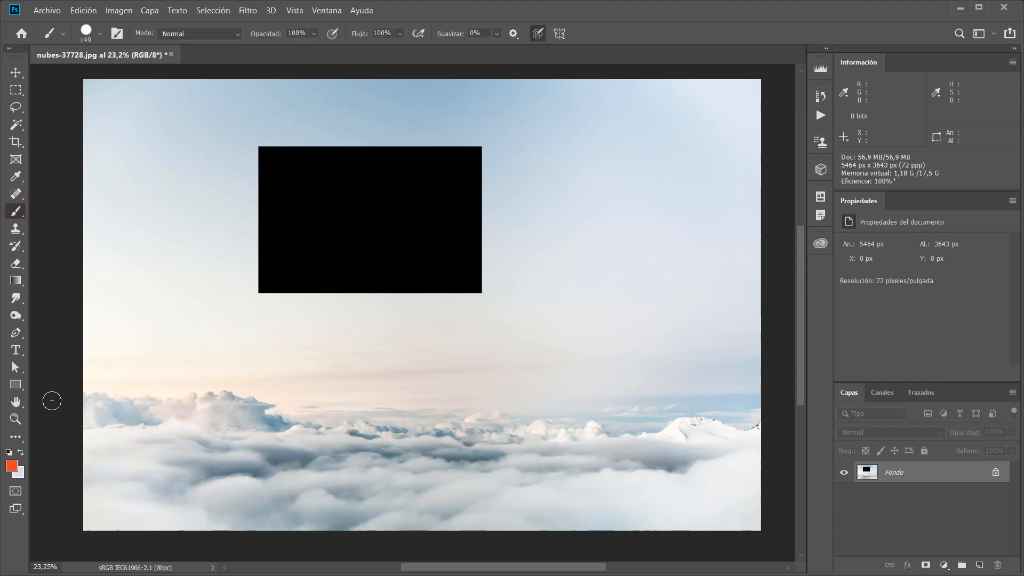
click(12, 466)
click(622, 187)
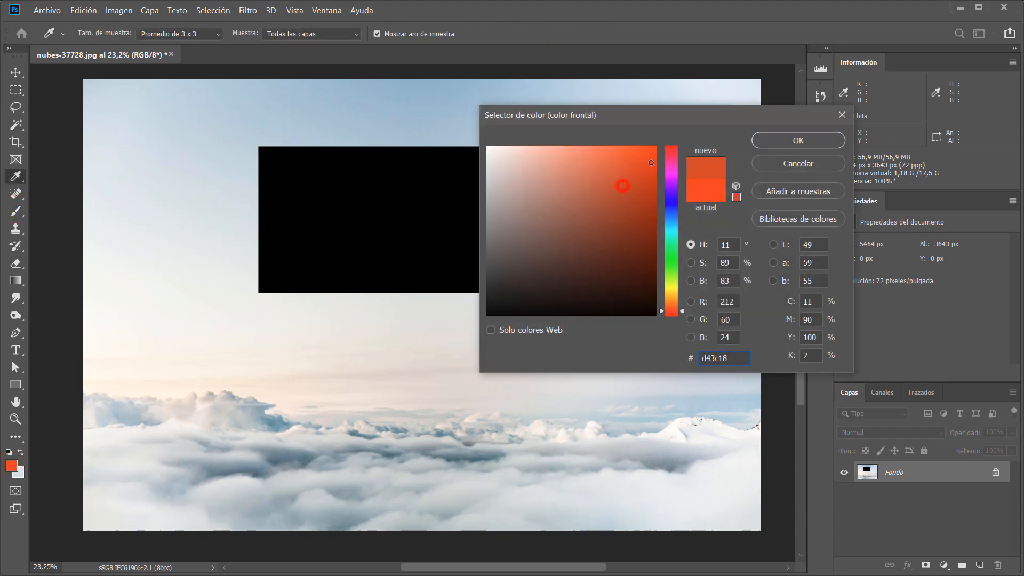
click(794, 142)
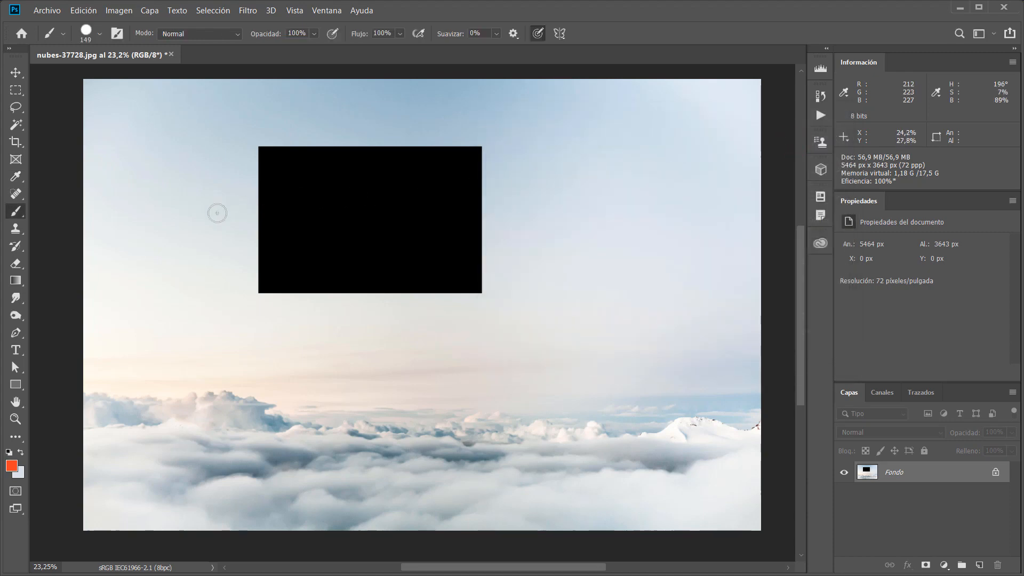
right_click(150, 229)
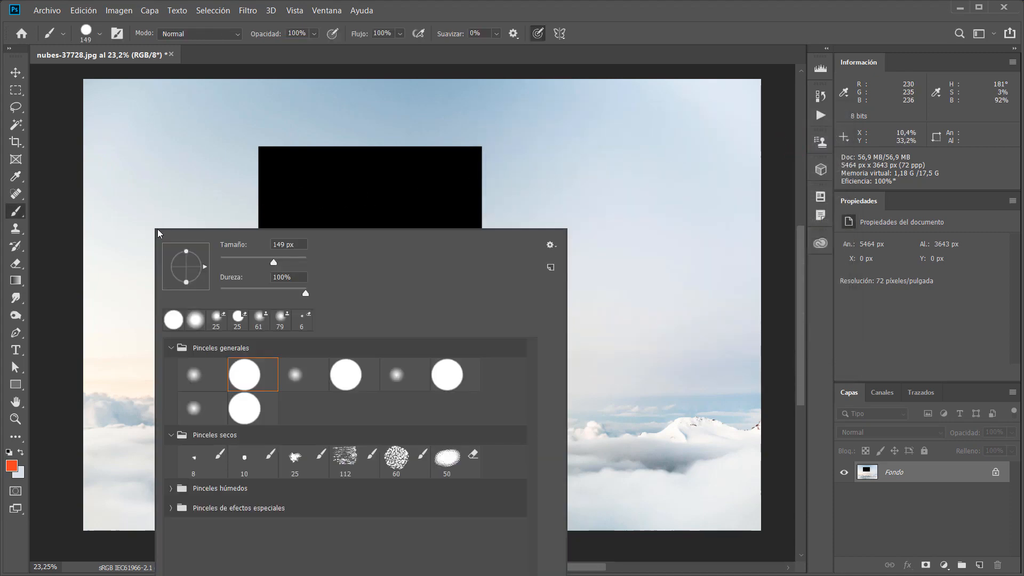
click(313, 292)
click(605, 36)
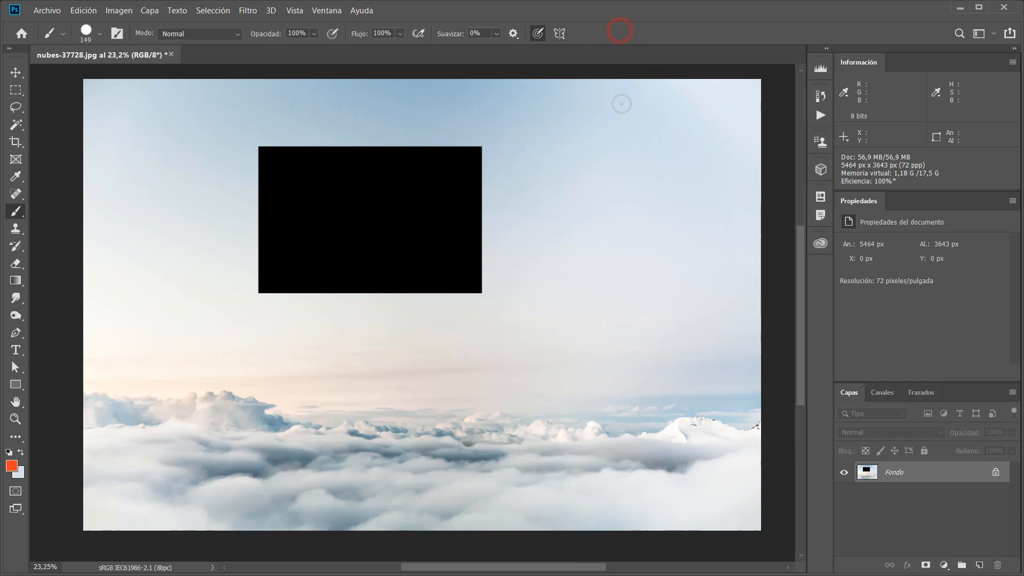
mouse_move(517, 241)
mouse_down()
mouse_move(540, 238)
mouse_move(540, 224)
mouse_move(582, 219)
mouse_move(578, 242)
mouse_move(597, 215)
mouse_move(640, 225)
mouse_move(647, 247)
mouse_move(658, 226)
mouse_move(696, 213)
mouse_move(734, 234)
mouse_up()
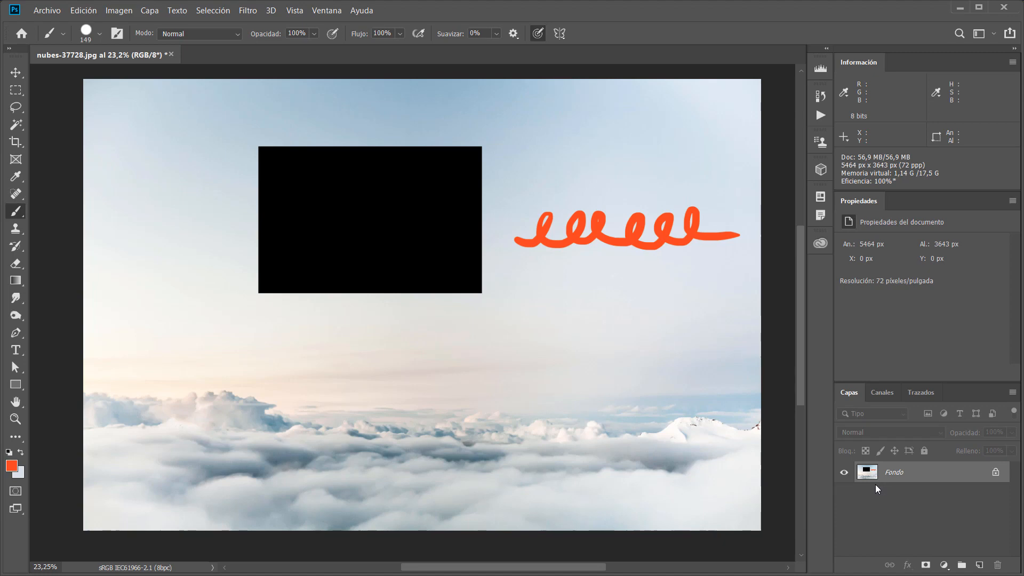
Step: Step back through the history states to Marco rectangular, and restore the latest Herramienta Pincel state
click(820, 97)
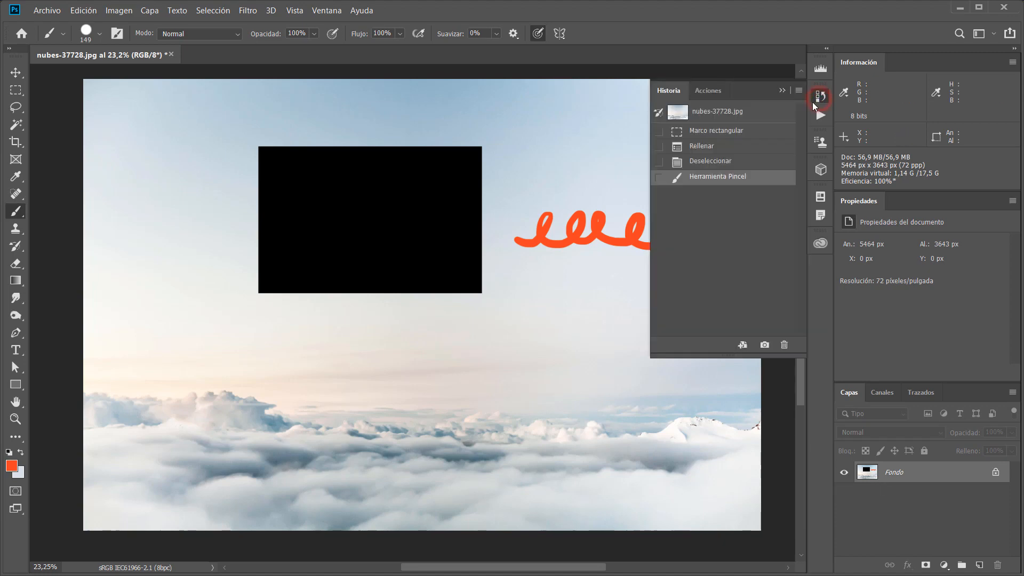
click(736, 162)
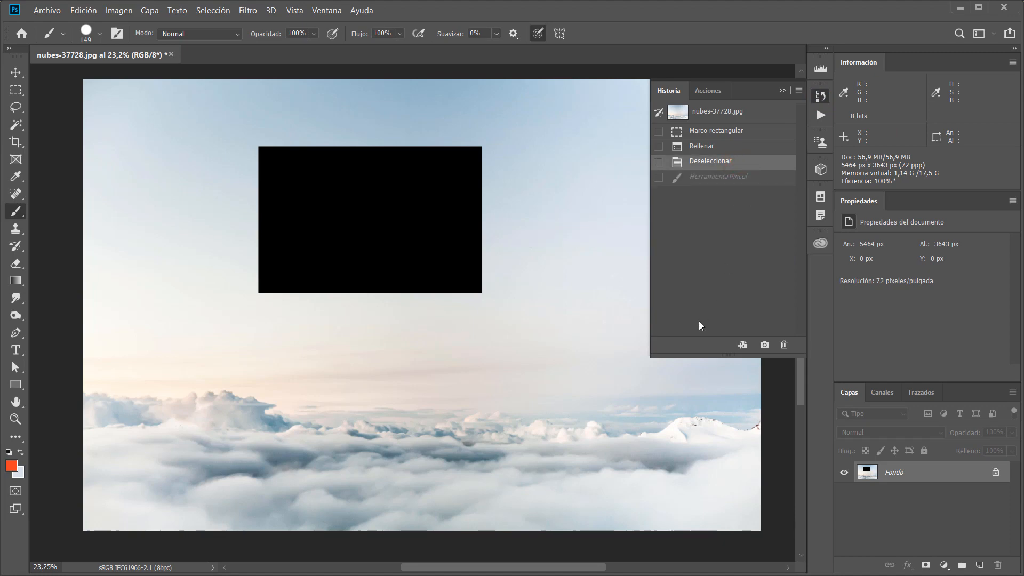
click(719, 148)
click(721, 131)
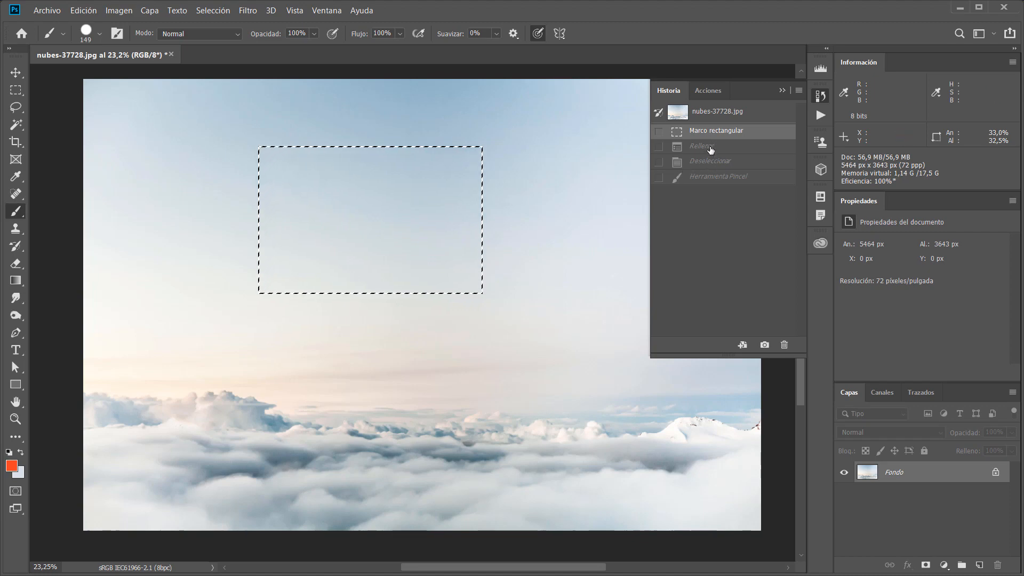
click(715, 177)
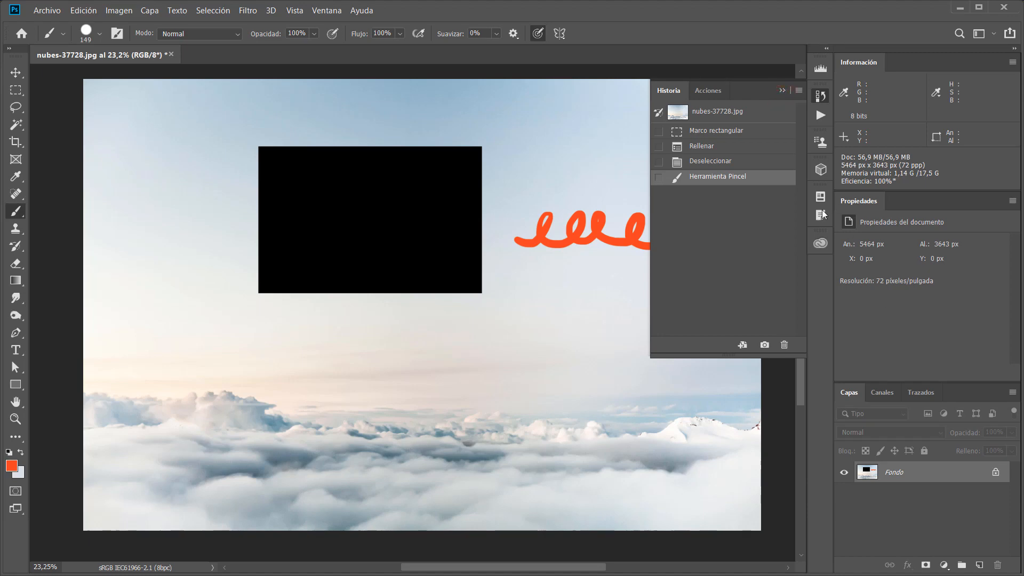
click(783, 90)
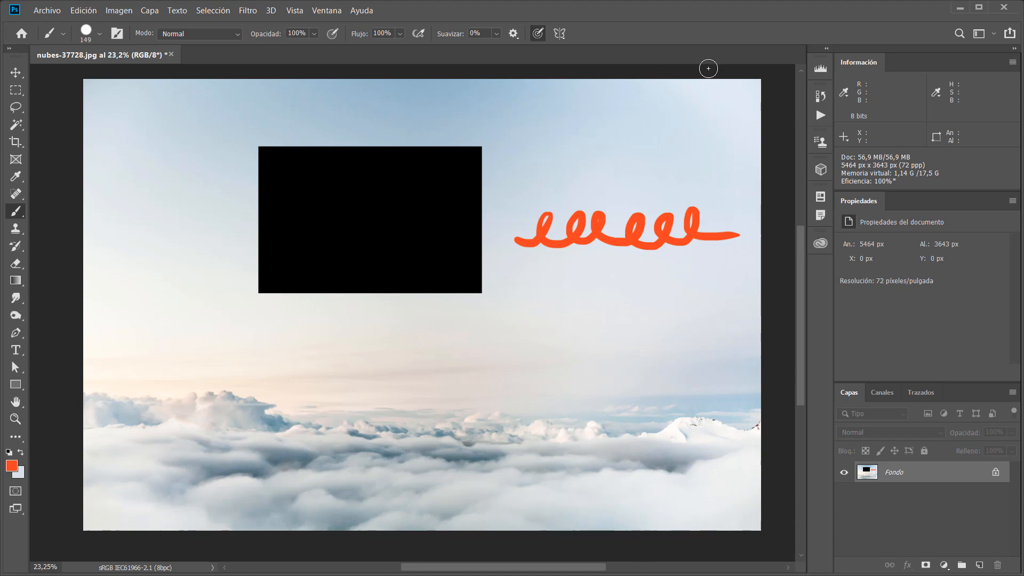
Step: Revert the image to its original nubes-37728.jpg snapshot in the history
click(823, 97)
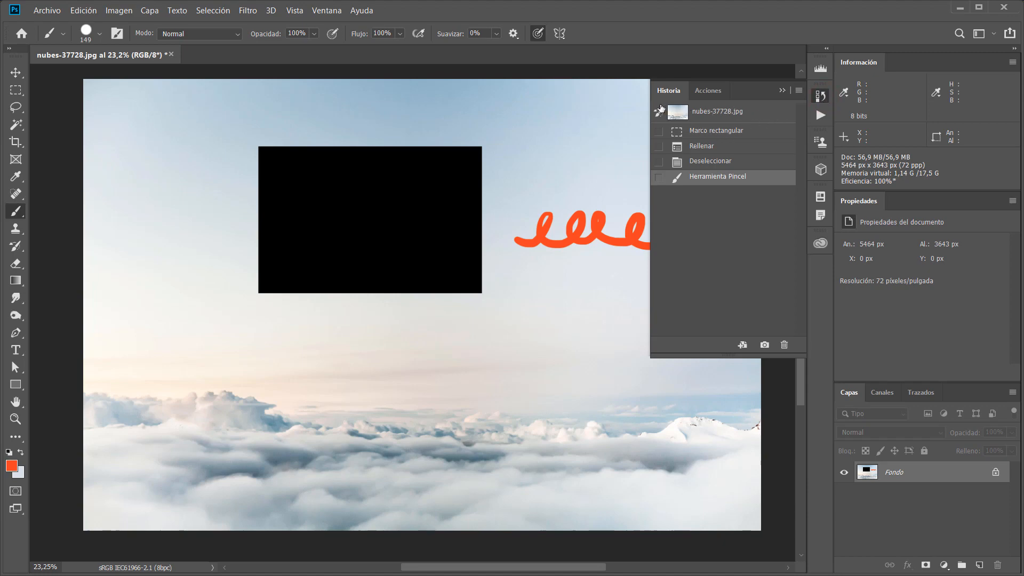
click(702, 113)
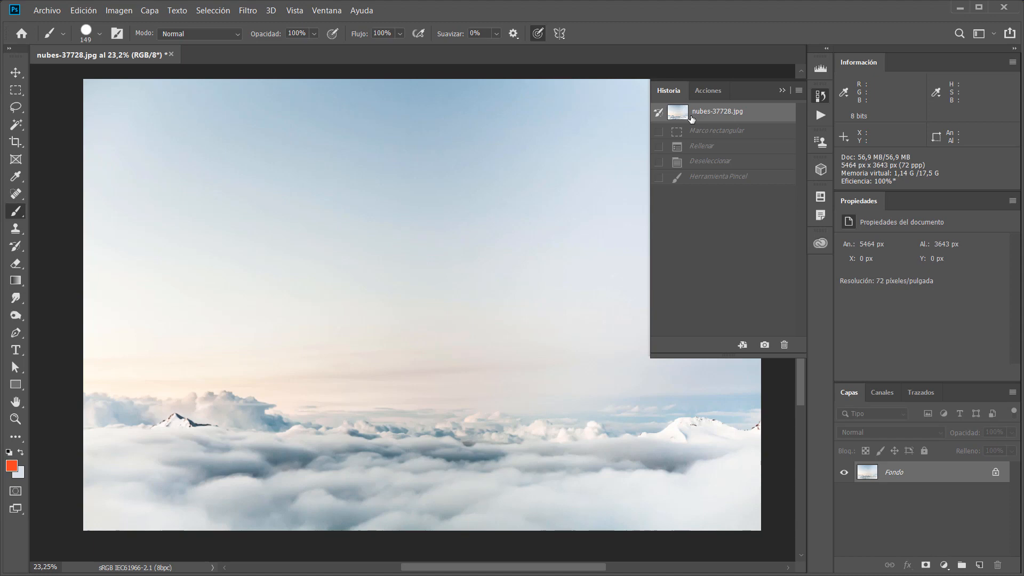
click(781, 90)
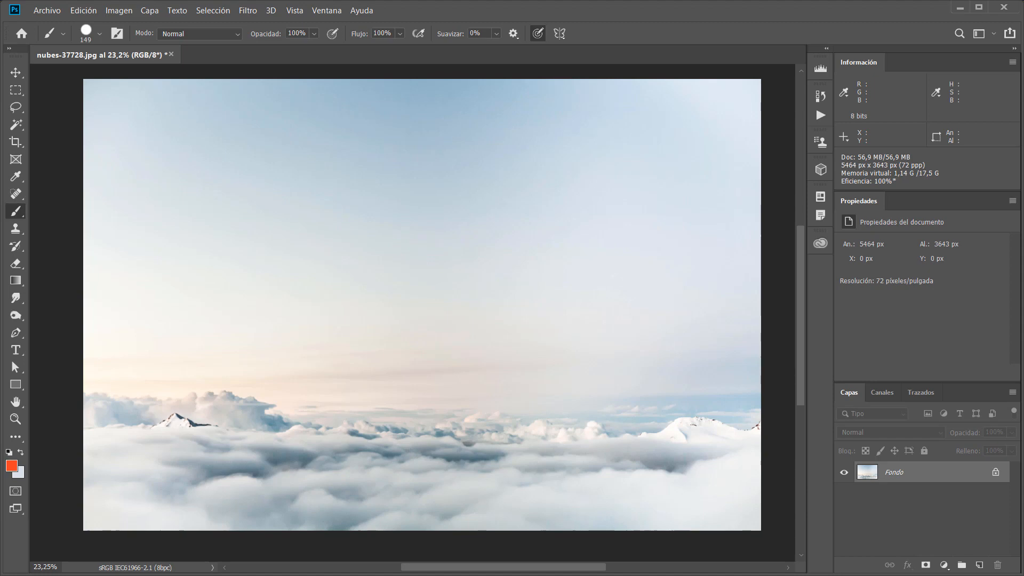
Step: Create a new empty layer above Fondo, alternate the selection between both layers, and keep the new layer active
click(979, 567)
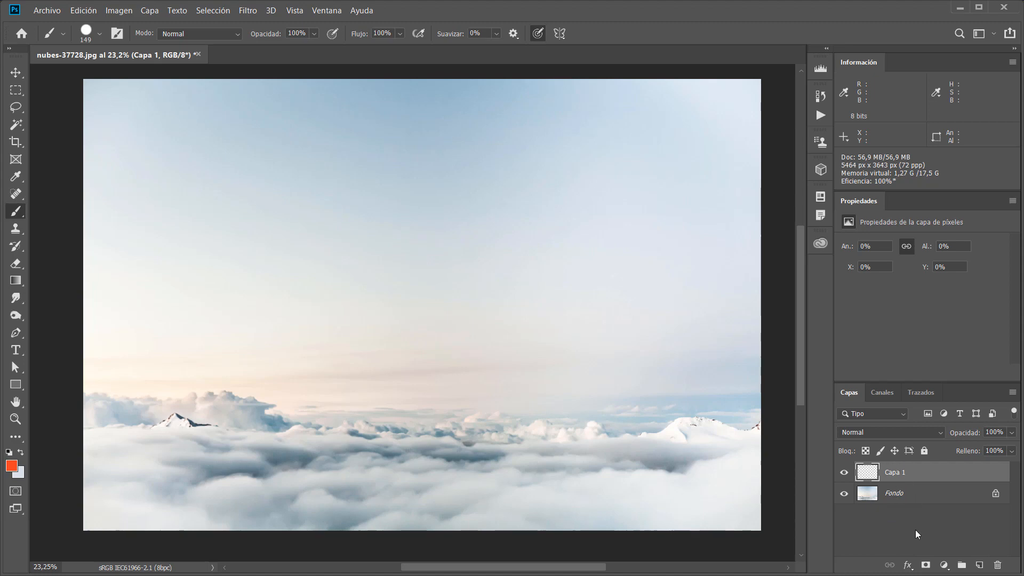
click(909, 494)
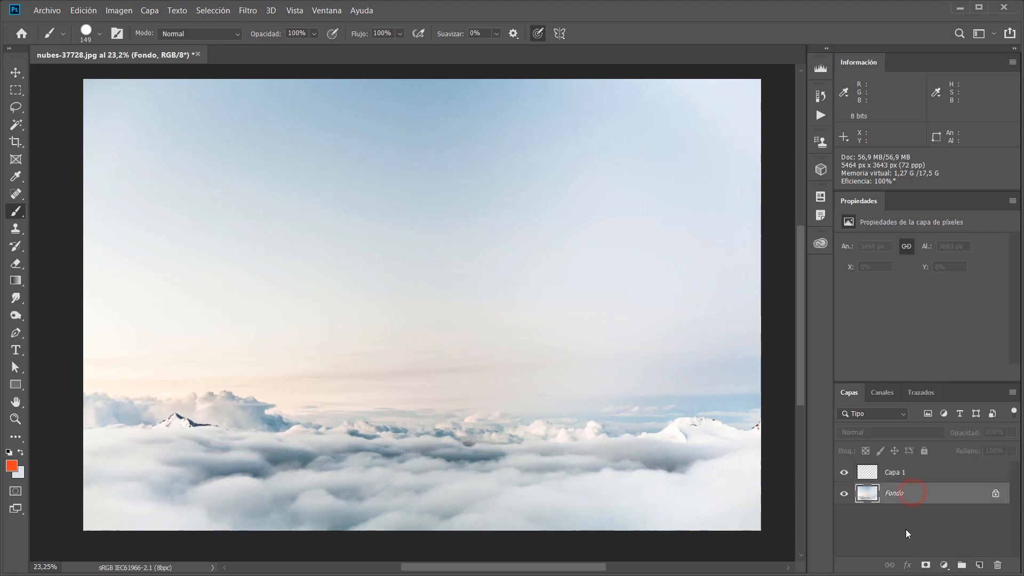
click(909, 473)
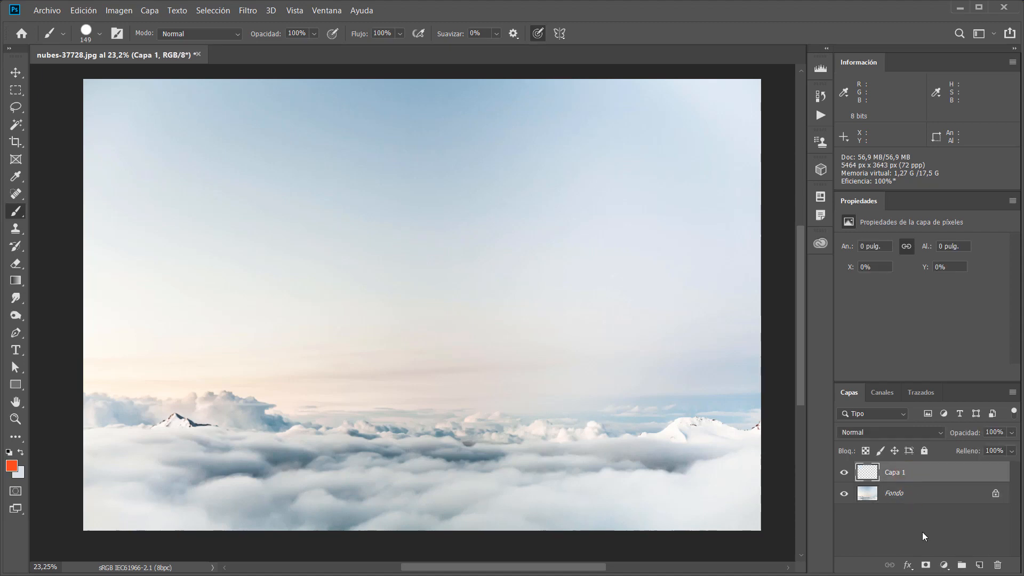
click(911, 496)
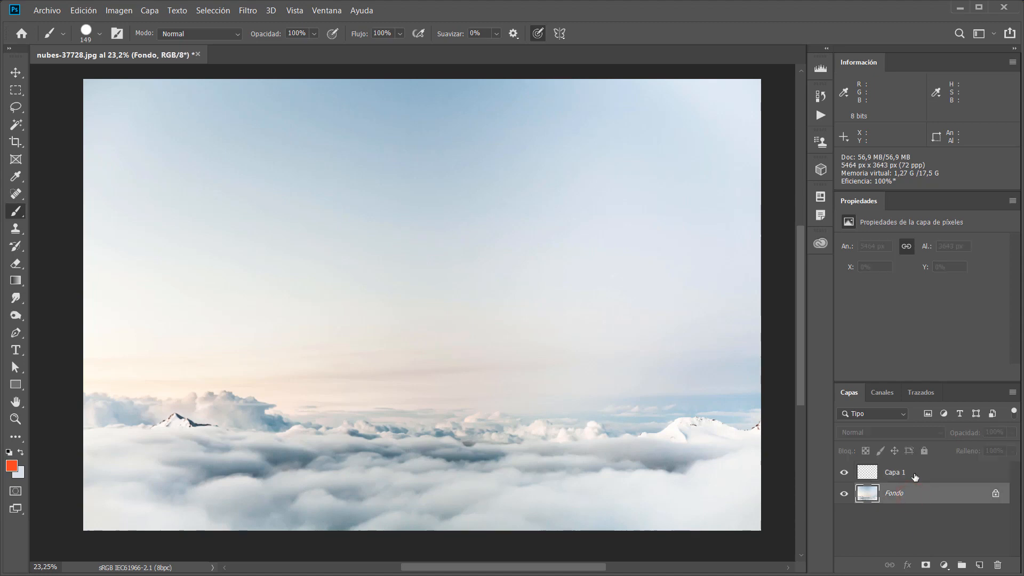
click(915, 475)
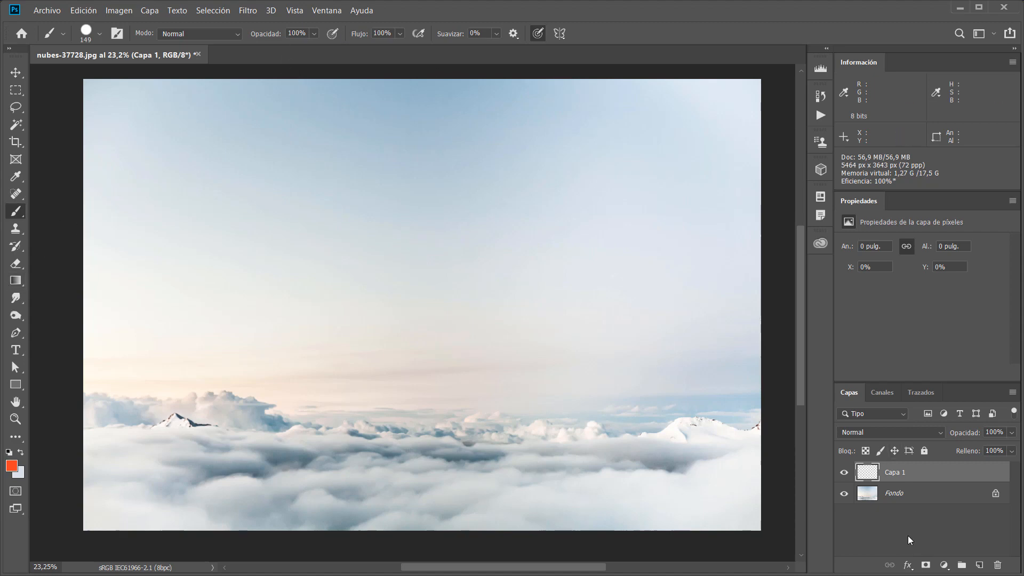
click(916, 495)
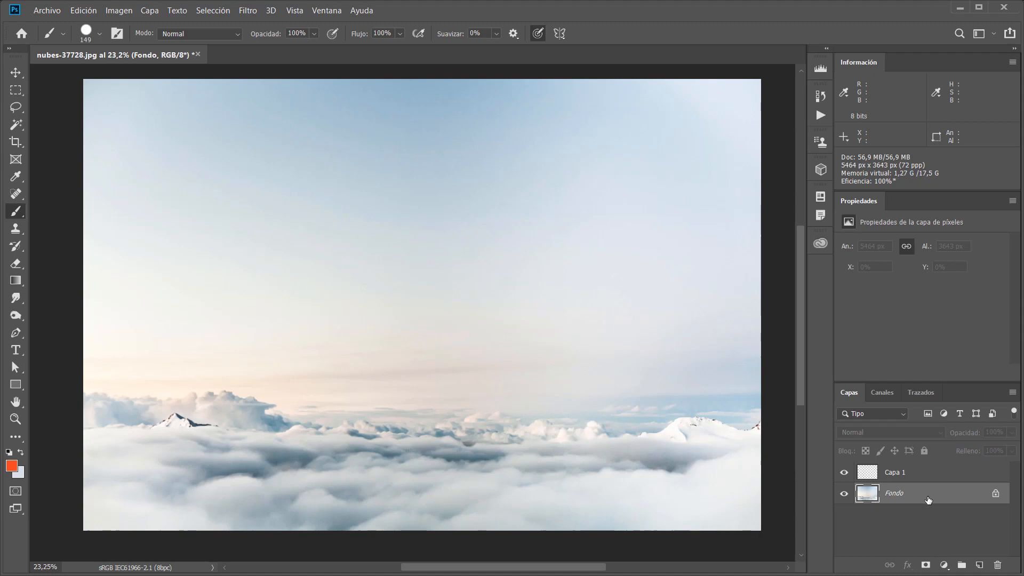
click(912, 474)
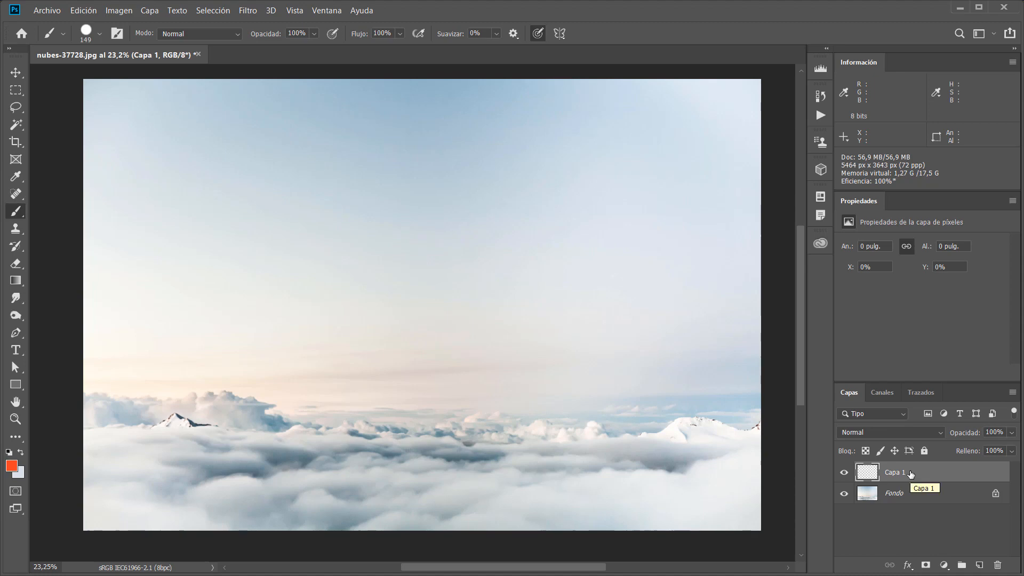
click(908, 475)
click(899, 495)
click(903, 475)
Step: On Capa 1, fill a rectangular selection about 35% wide and 38.3% high in the sky with black at 100% opacity, and deselect it
click(17, 90)
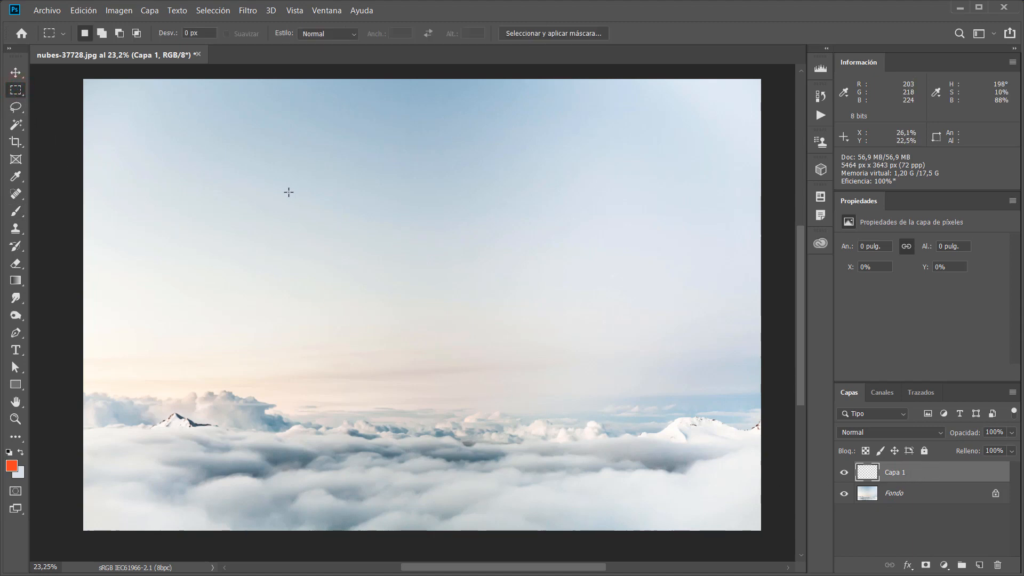
drag(141, 134, 379, 308)
click(83, 10)
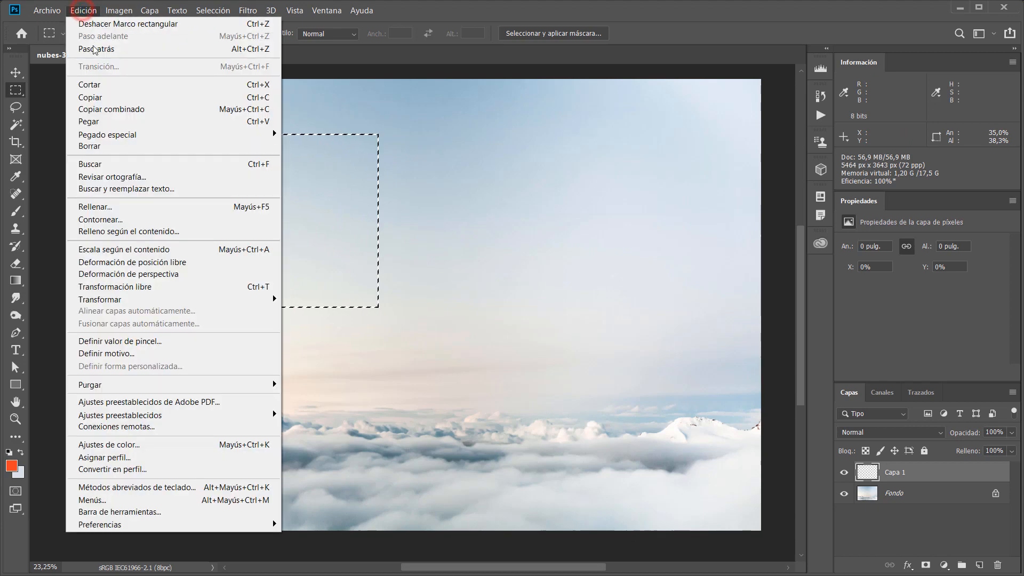
click(153, 206)
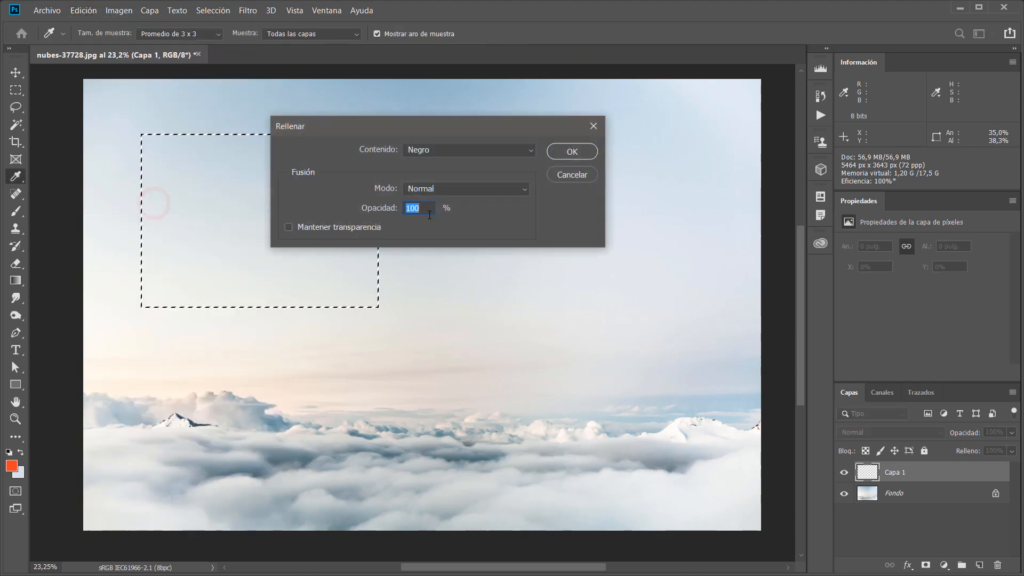
click(555, 151)
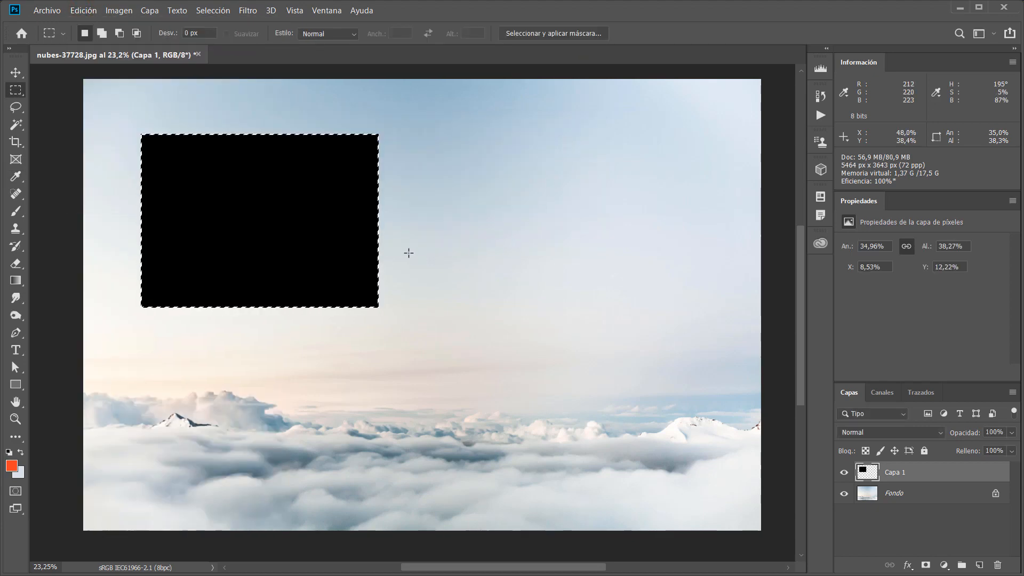
click(213, 11)
click(219, 35)
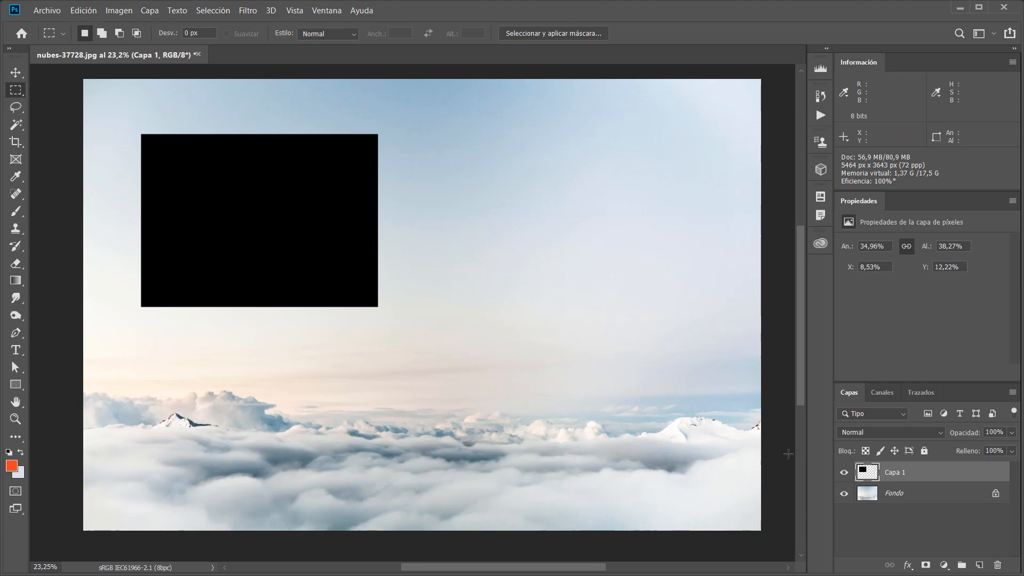
Step: Hide the Capa 1 layer containing the black rectangle
click(844, 474)
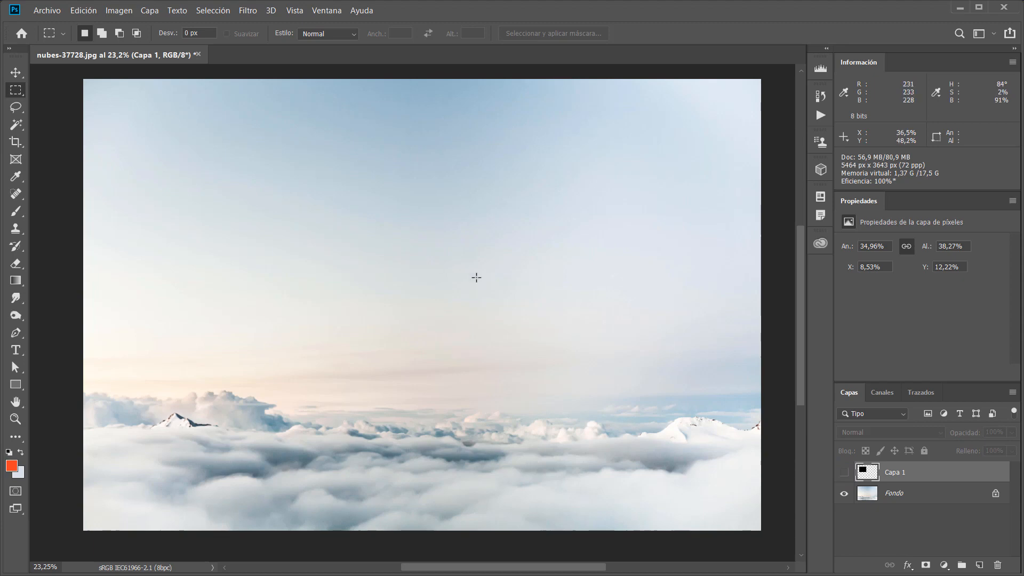
Step: Show Capa 1 again and move its black rectangle down over the clouds to about X 6.7%, Y 44.2%
click(847, 474)
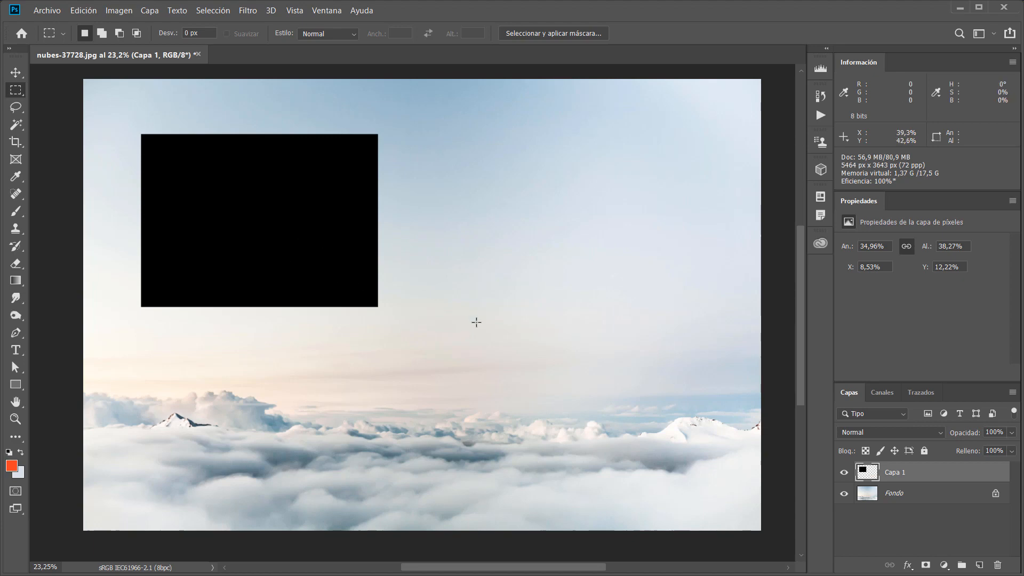
click(921, 492)
click(918, 473)
click(17, 77)
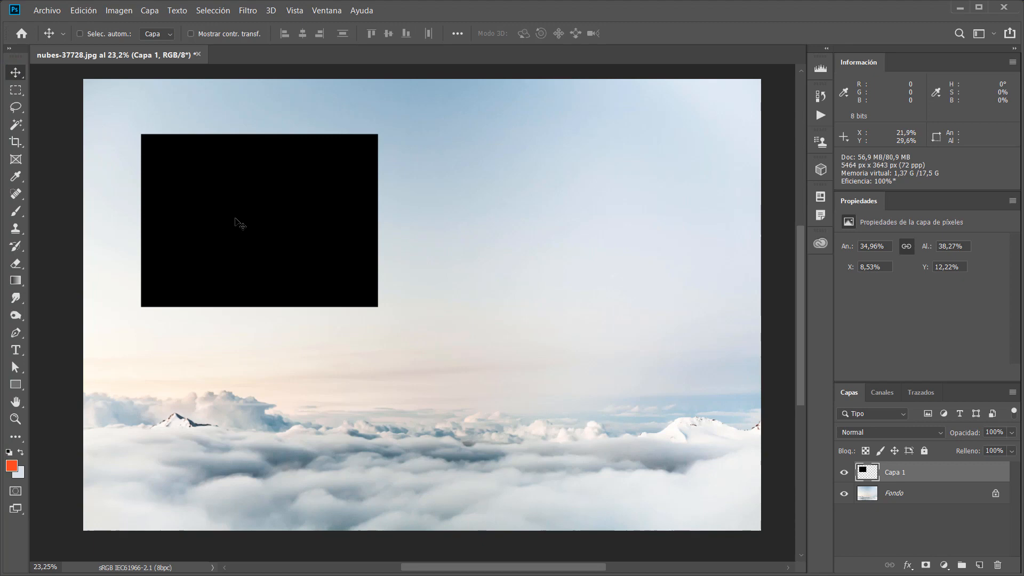
drag(246, 228, 236, 377)
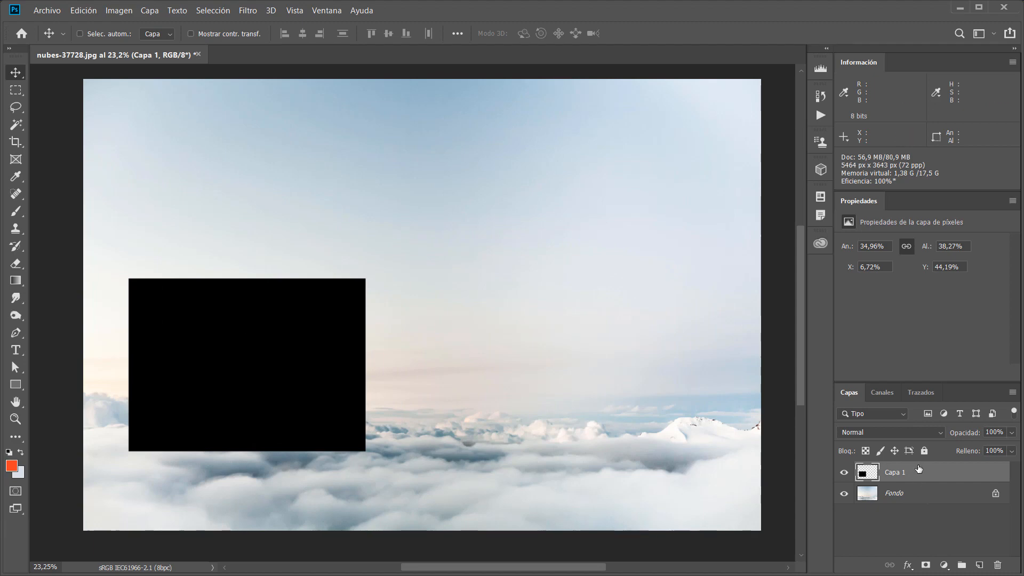
Step: Add a new empty layer above Capa 1 for brush painting and keep that new layer active
key(b)
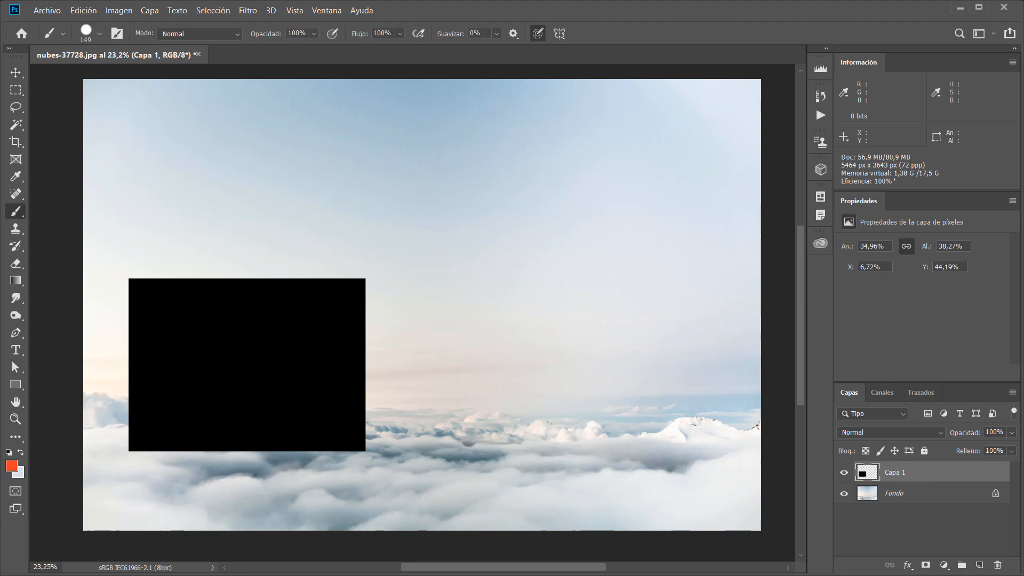
click(979, 567)
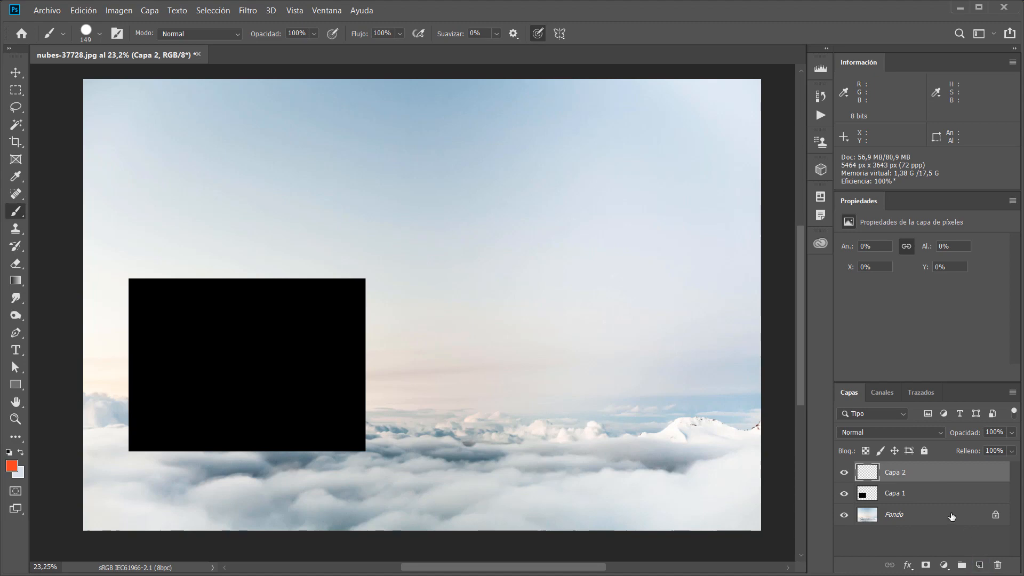
click(901, 495)
click(912, 475)
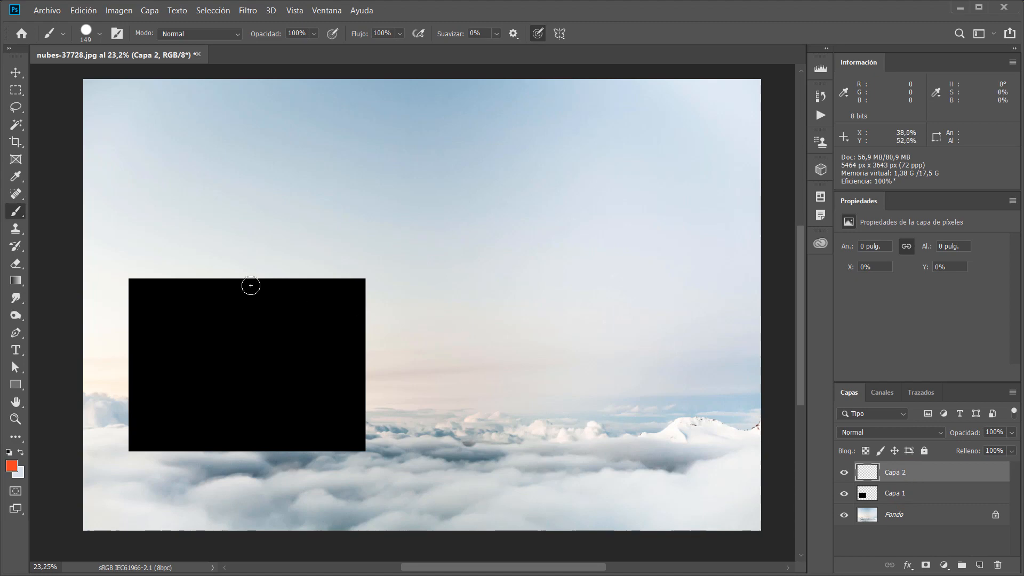
Step: On Capa 2, brush an orange looping scribble about 44.7% wide and 15.6% high across the upper sky, and toggle the layer's visibility off and on
click(16, 212)
mouse_move(369, 202)
mouse_down()
mouse_move(413, 154)
mouse_move(400, 188)
mouse_move(431, 159)
mouse_move(478, 172)
mouse_move(468, 183)
mouse_move(534, 143)
mouse_move(557, 184)
mouse_up()
mouse_move(580, 151)
mouse_down()
mouse_move(601, 183)
mouse_move(669, 198)
mouse_up()
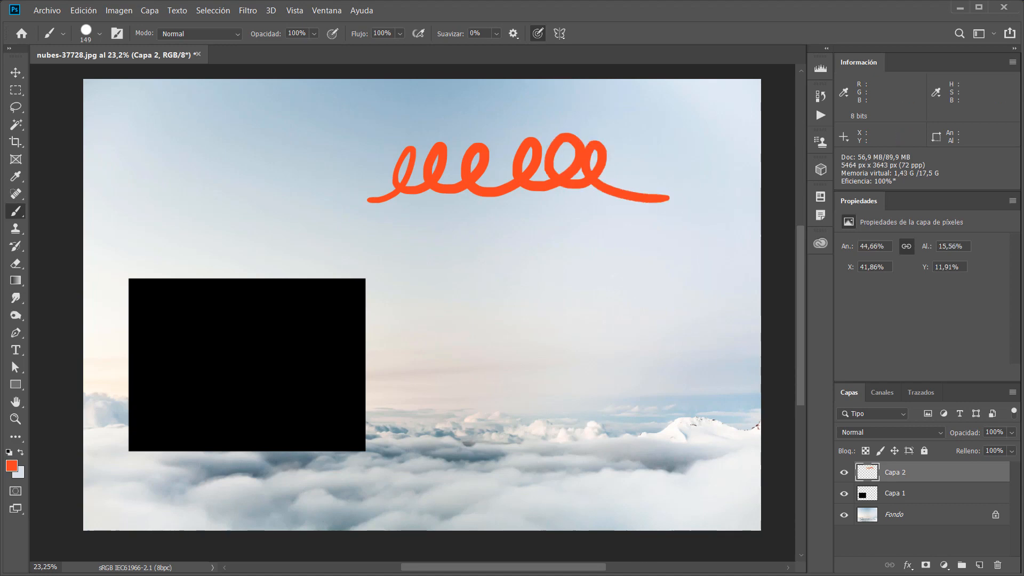
click(845, 472)
click(846, 474)
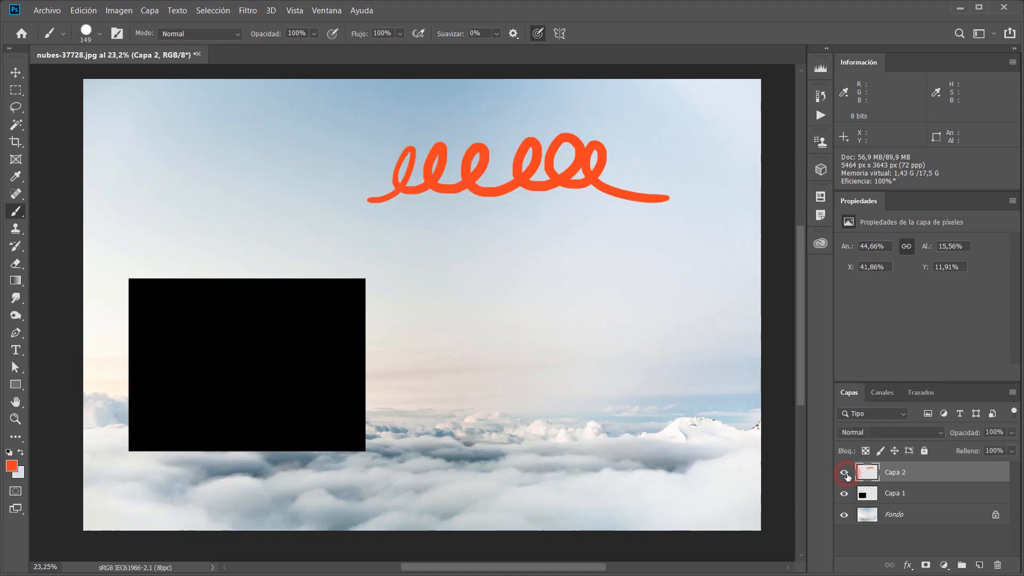
Step: Move the orange scribble down, nudge it right and down, and place it overlapping the black rectangle at about X 20.6%, Y 51.3%
click(12, 73)
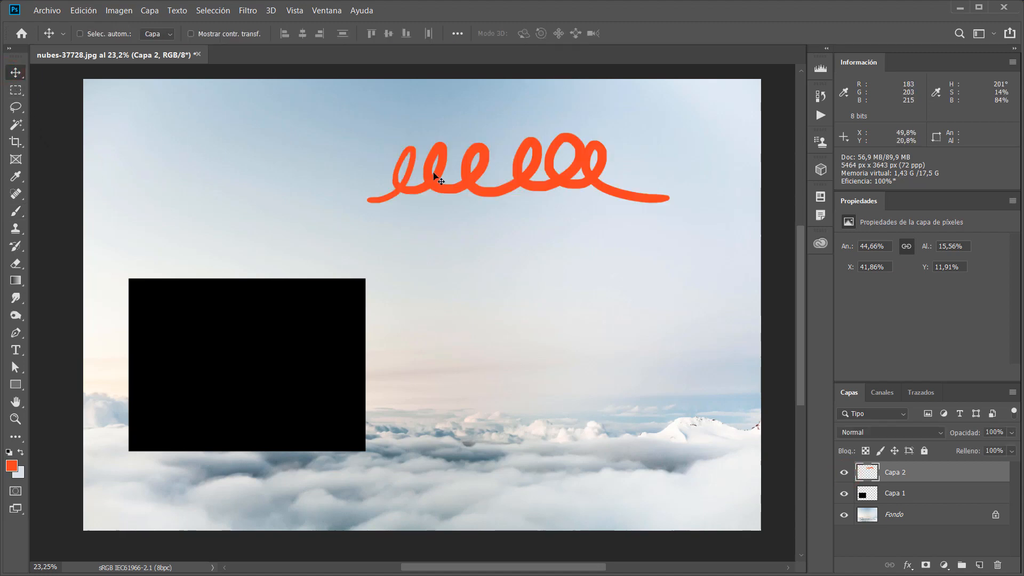
click(523, 180)
mouse_move(523, 180)
mouse_down()
mouse_move(550, 184)
mouse_move(341, 216)
mouse_move(336, 152)
mouse_move(605, 337)
mouse_move(584, 353)
mouse_up()
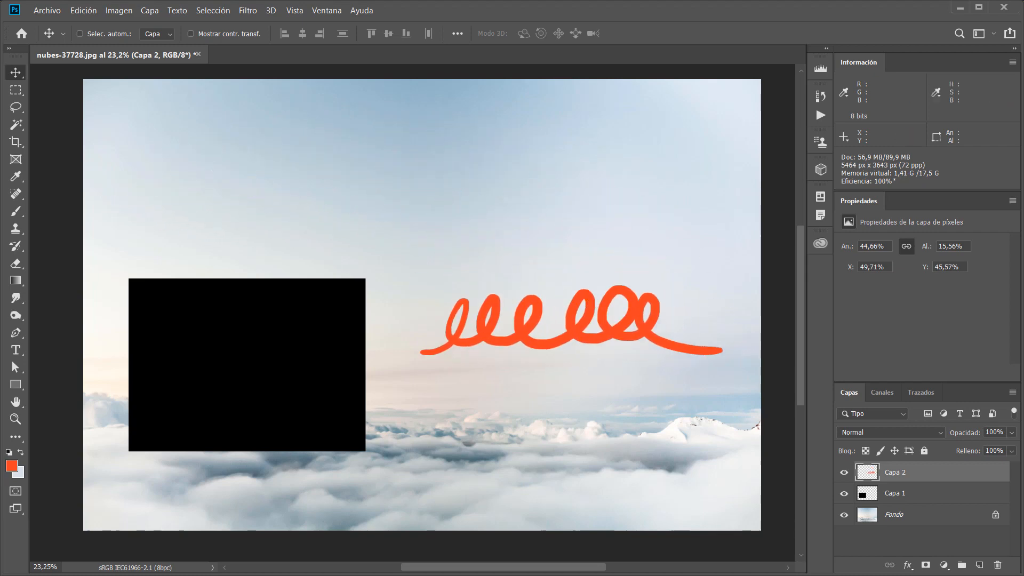
key(Right)
key(Right)
key(Right)
key(Down)
key(Down)
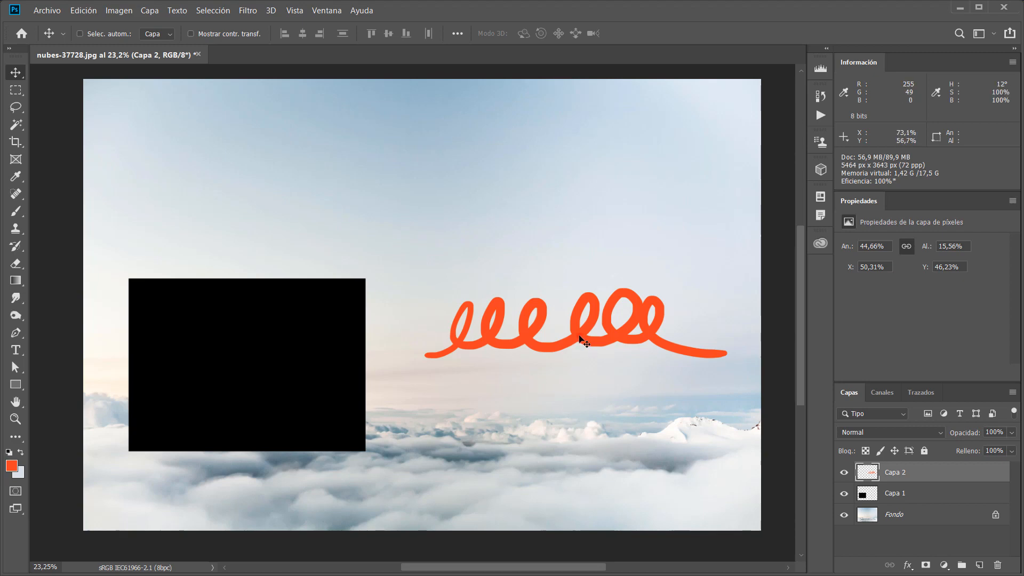
mouse_move(580, 337)
mouse_down()
mouse_move(571, 351)
mouse_move(430, 347)
mouse_move(315, 370)
mouse_move(200, 368)
mouse_move(518, 368)
mouse_move(379, 361)
mouse_up()
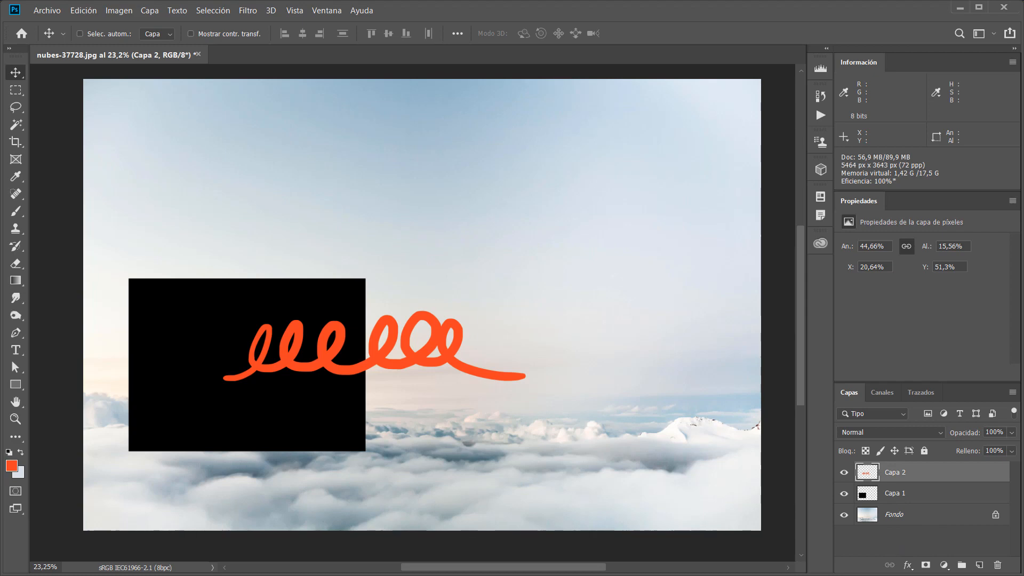
Step: Place Capa 1 above Capa 2 and move its black rectangle over the scribble to about X 10.6%, Y 37.3%
click(904, 494)
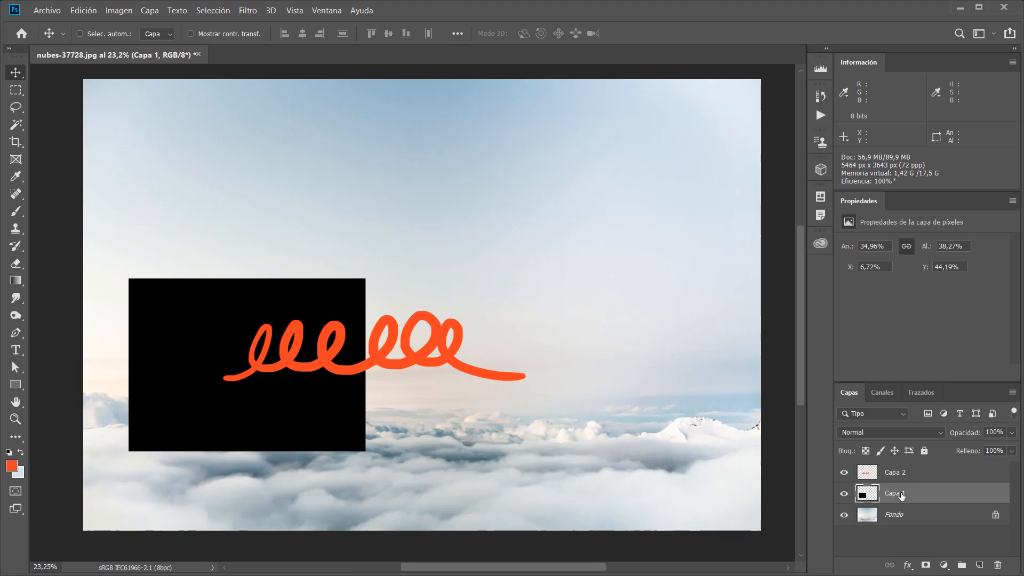
drag(901, 493, 907, 470)
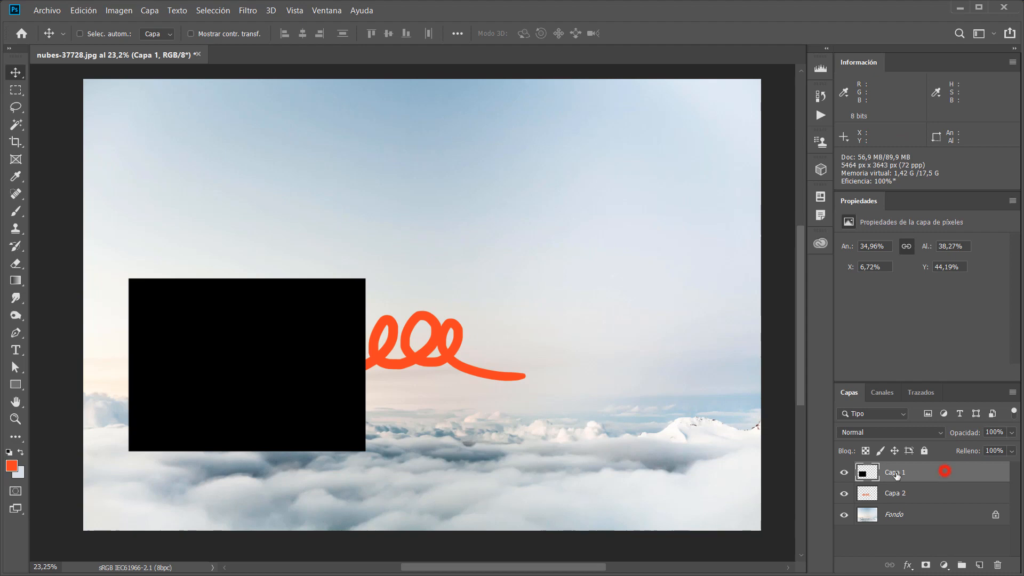
drag(221, 382, 247, 350)
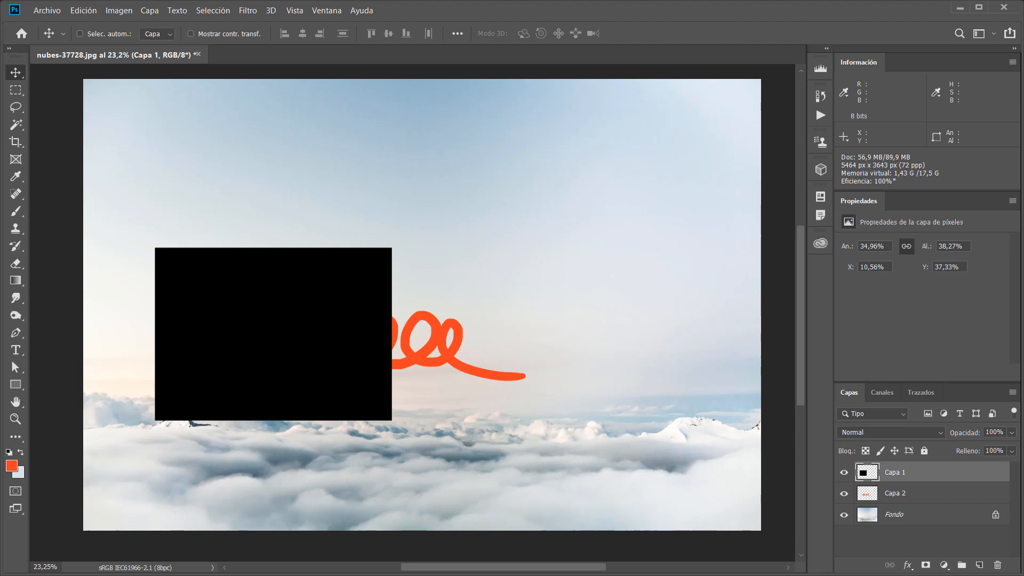
Step: Rename the black rectangle's layer as Rectángulo and the scribble's layer as Garabato
double_click(891, 473)
text(Rectángulo)
key(Tab)
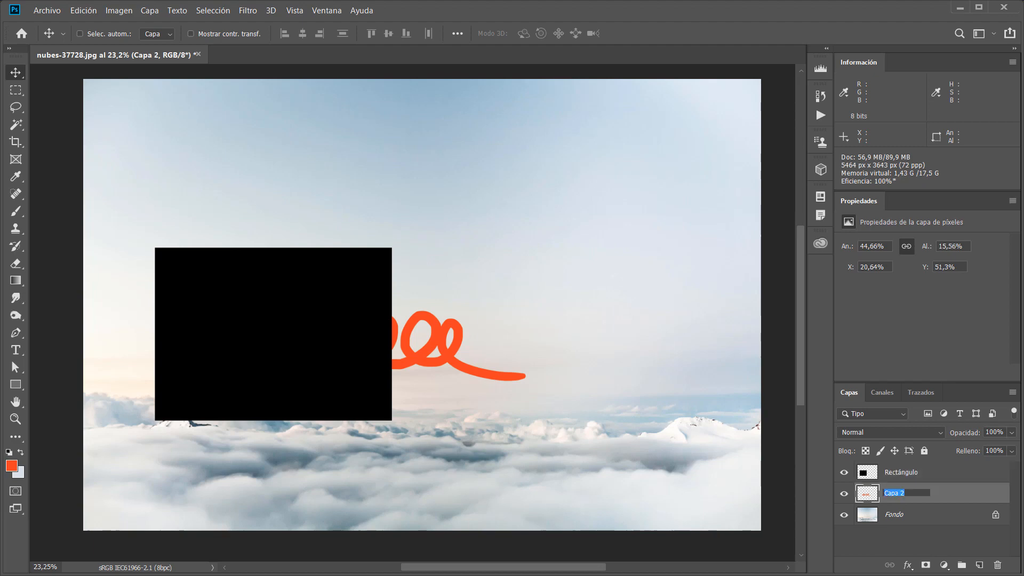
text(Garabato)
key(Return)
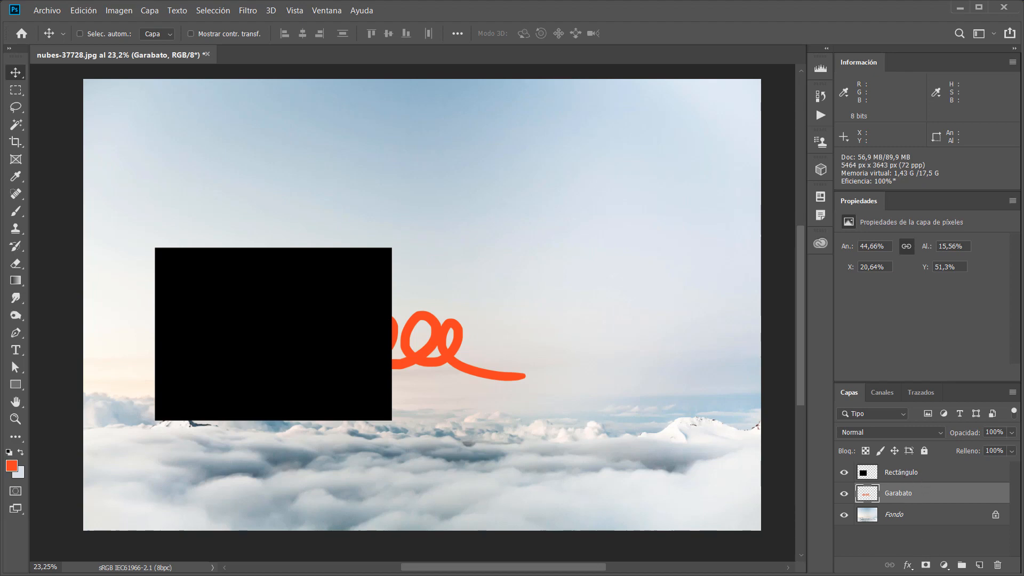
Step: Try to move the locked Fondo layer in the layer order and on the canvas
click(889, 514)
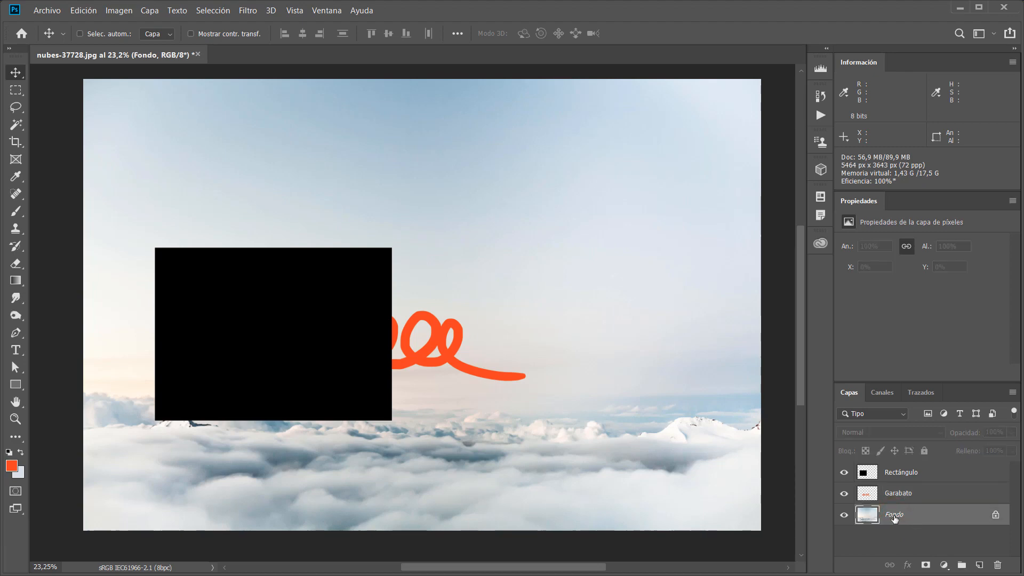
mouse_move(915, 518)
mouse_down()
mouse_move(911, 480)
mouse_move(921, 512)
mouse_up()
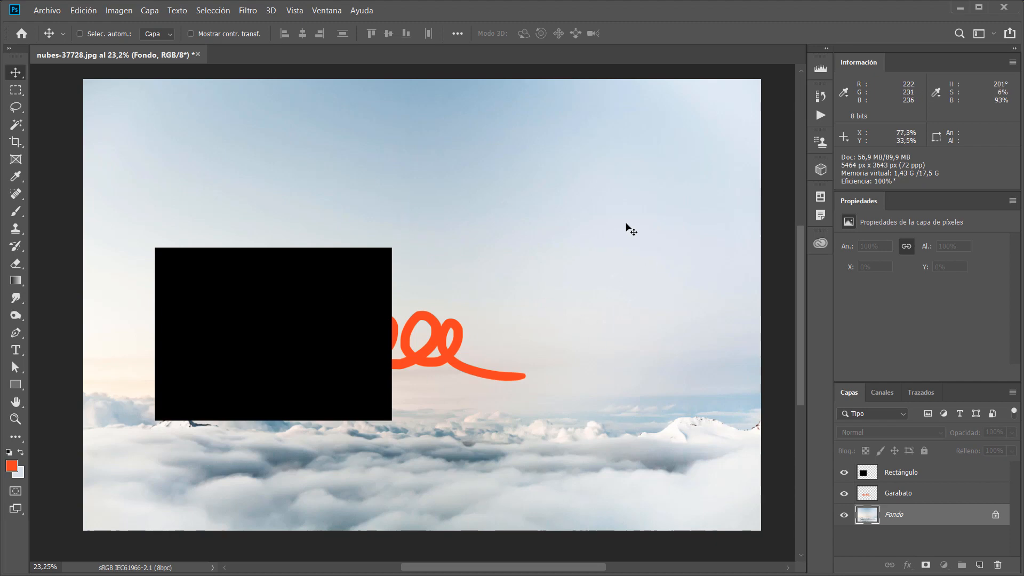
drag(673, 183, 187, 137)
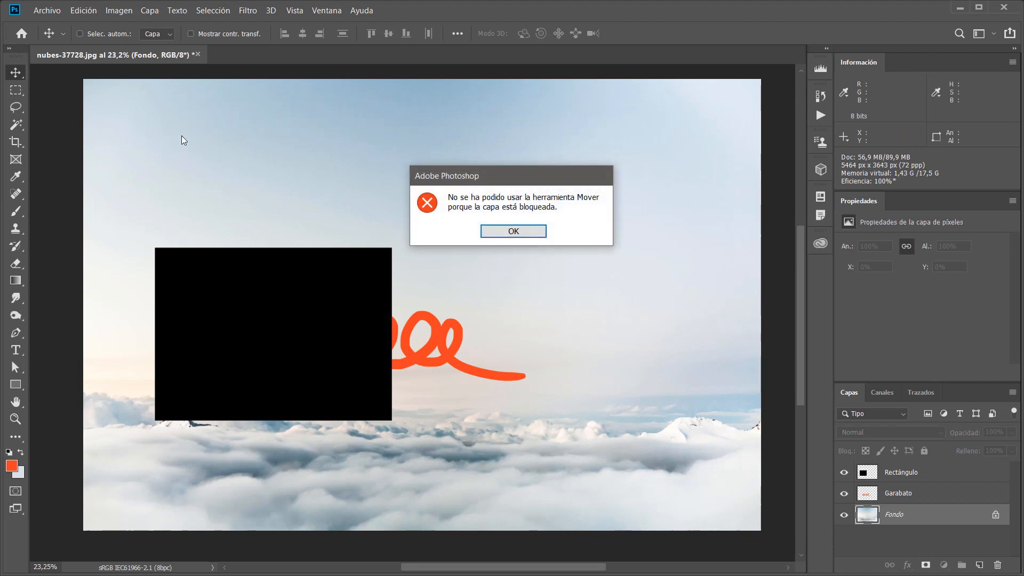
click(512, 231)
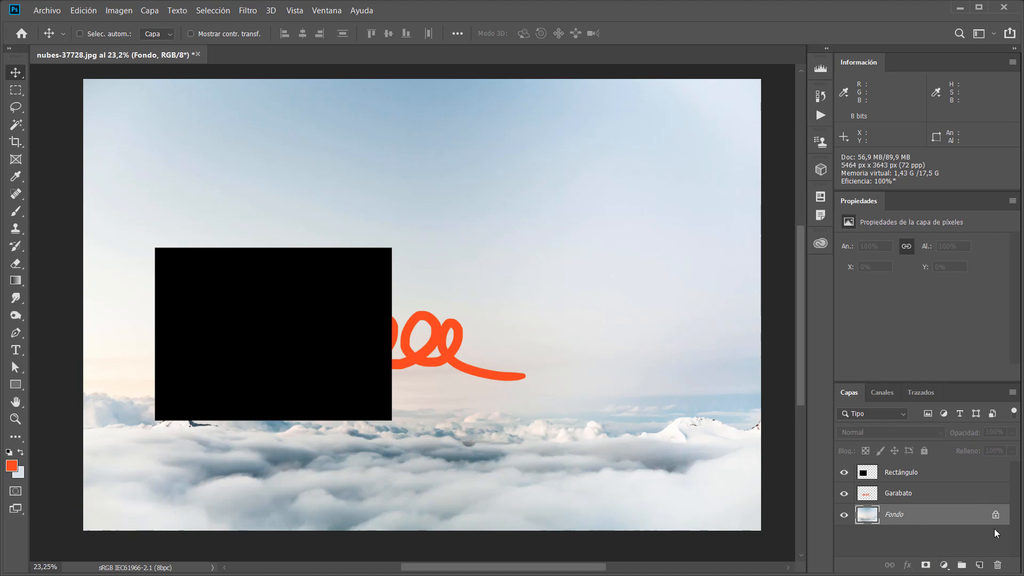
Step: Unlock the Fondo background layer and rename it as Nubes
click(995, 515)
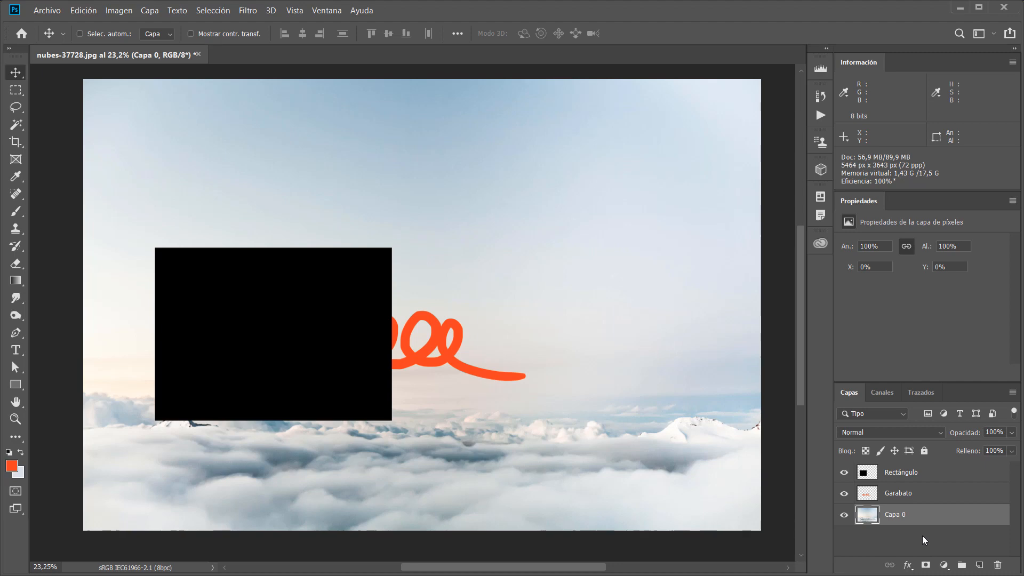
double_click(893, 515)
text(Nubes)
key(Return)
Step: Reorder the Nubes layer to the top of the stack, directly below Rectángulo, and back to the bottom
drag(895, 514, 916, 470)
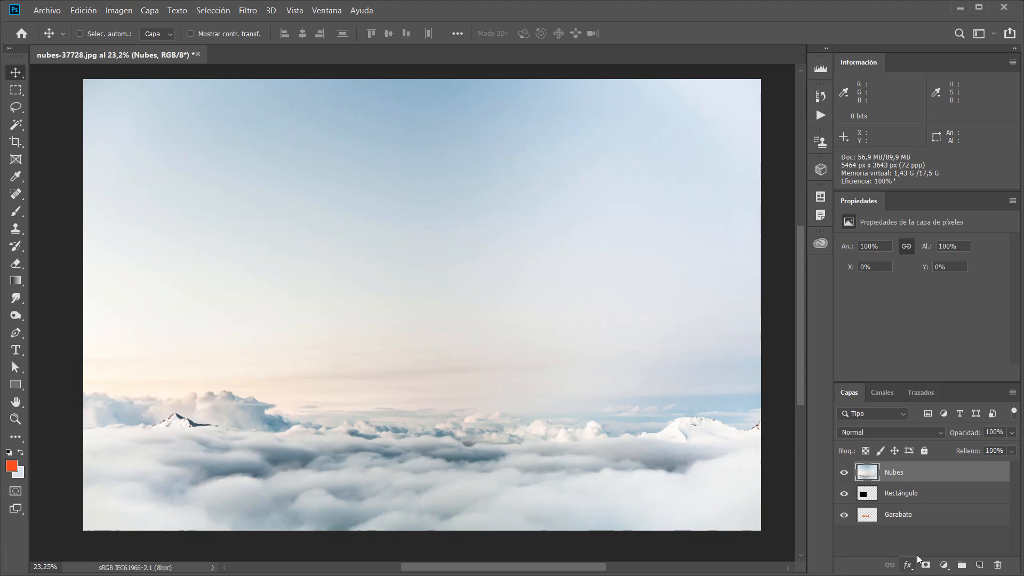
click(929, 470)
drag(929, 469, 928, 496)
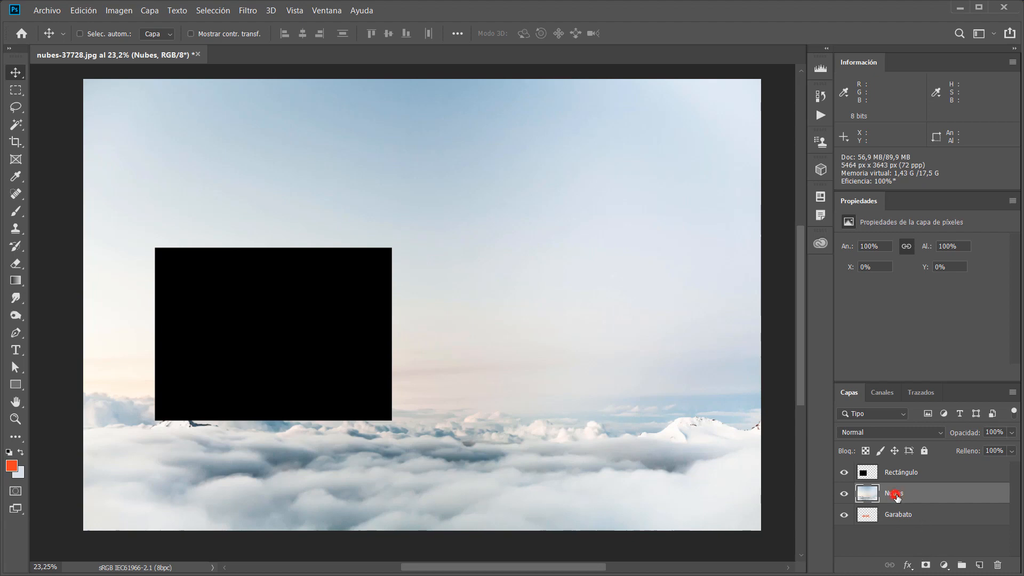
drag(895, 495, 908, 527)
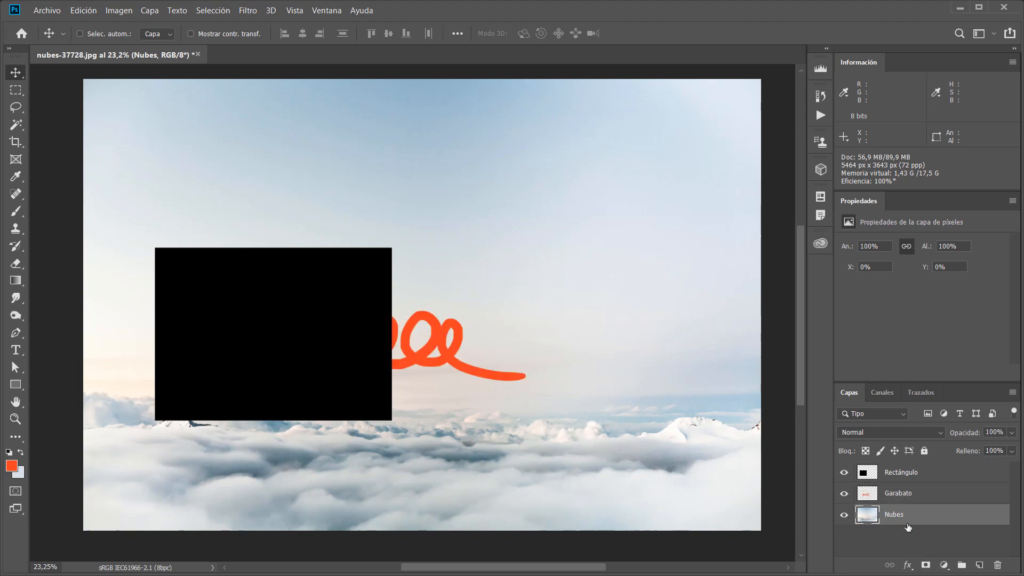
Step: Keep Garabato as the active layer and hide Rectángulo, Garabato and Nubes one by one
click(913, 496)
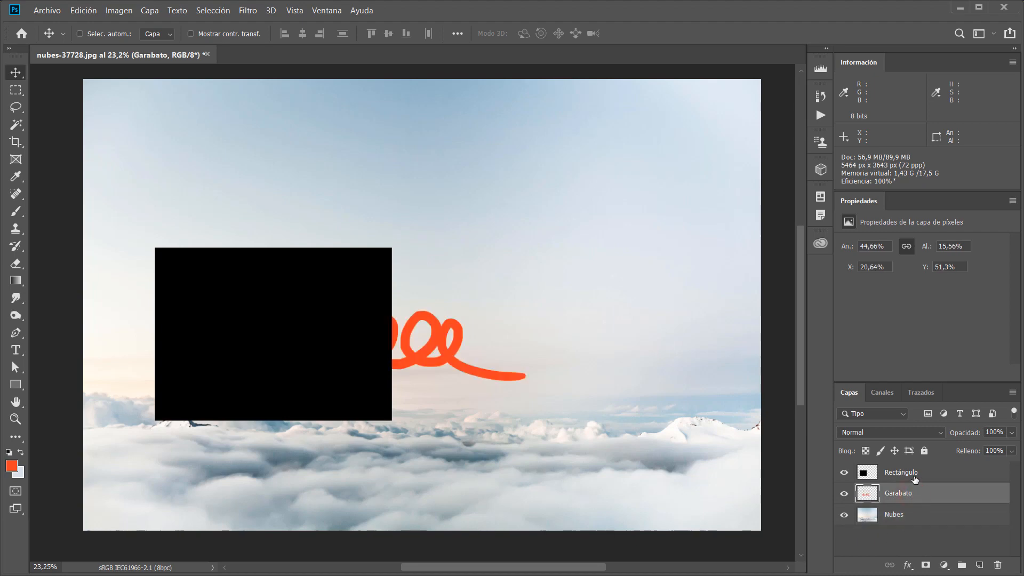
click(914, 476)
click(913, 497)
click(844, 473)
click(845, 472)
click(845, 473)
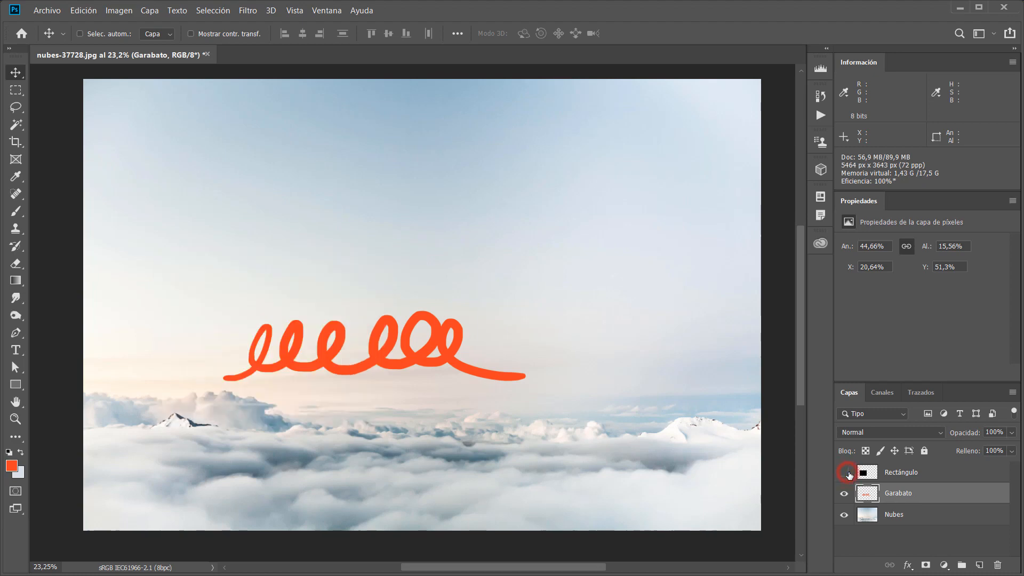
click(844, 493)
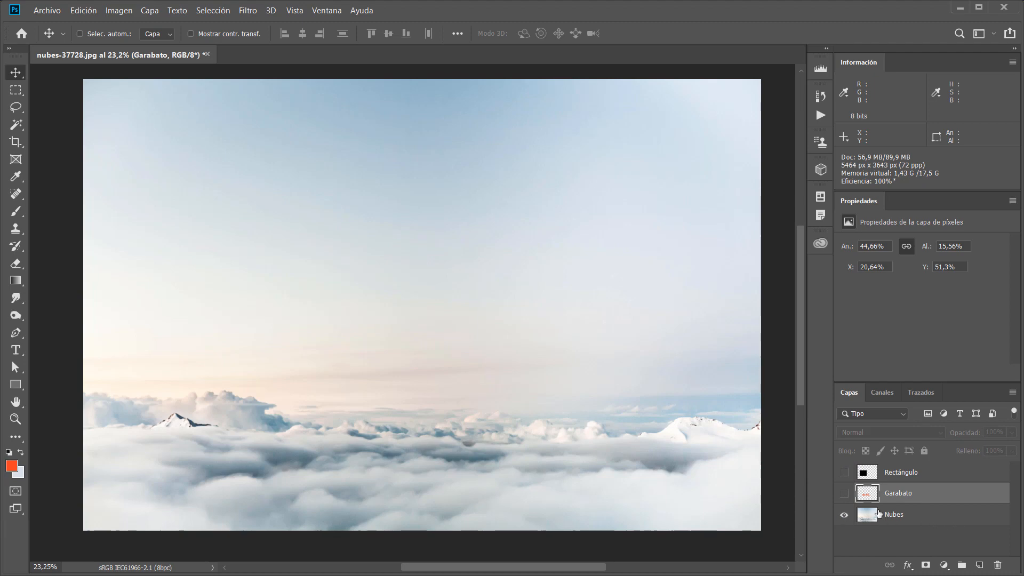
click(844, 515)
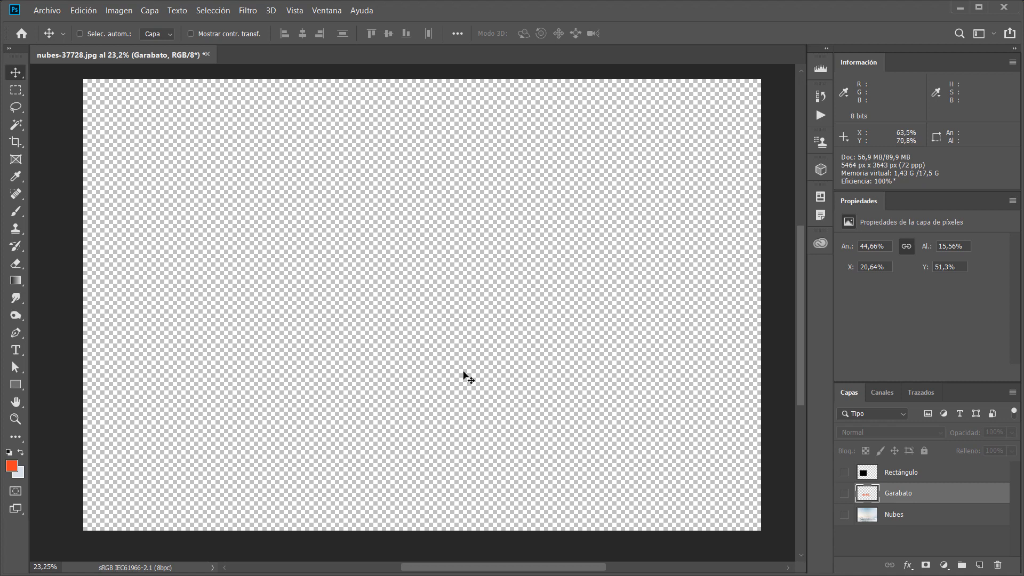
Step: Show Garabato alone, move its scribble to about X 30.6%, Y 38.8%, and make Nubes and Rectángulo visible again
click(843, 493)
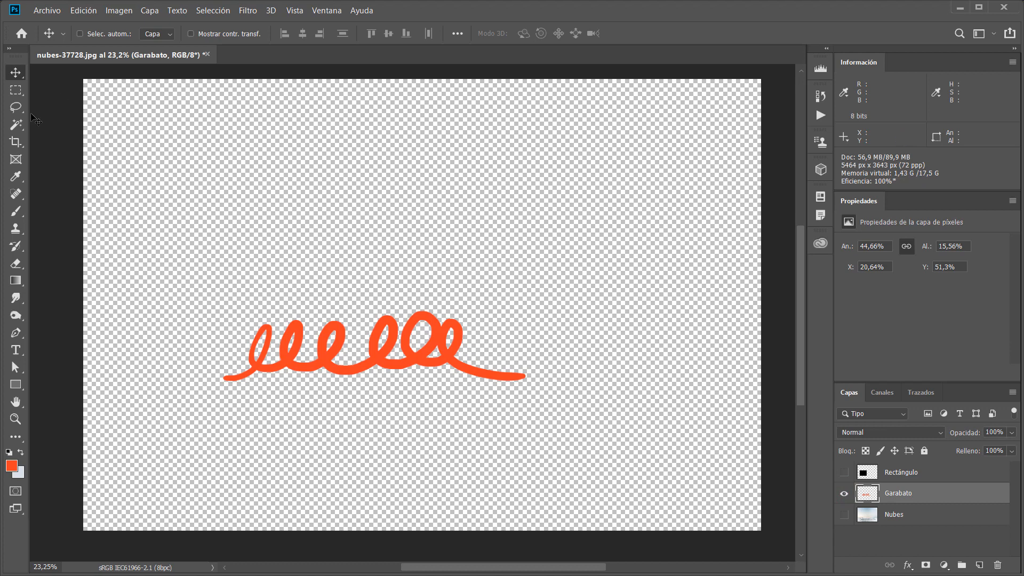
mouse_move(344, 357)
mouse_down()
mouse_move(487, 301)
mouse_move(422, 251)
mouse_move(300, 361)
mouse_move(370, 263)
mouse_move(416, 327)
mouse_up()
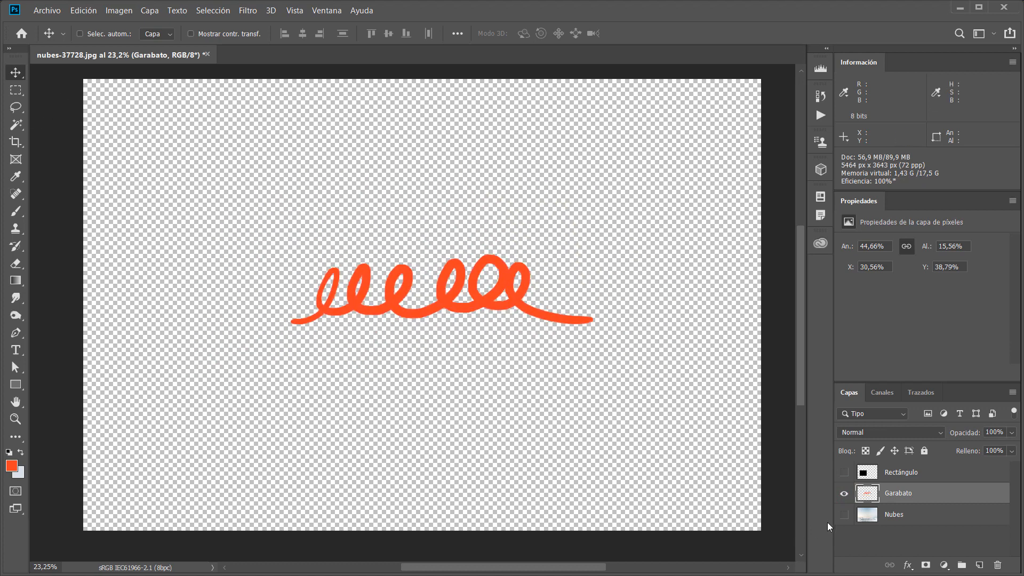
click(845, 514)
click(843, 472)
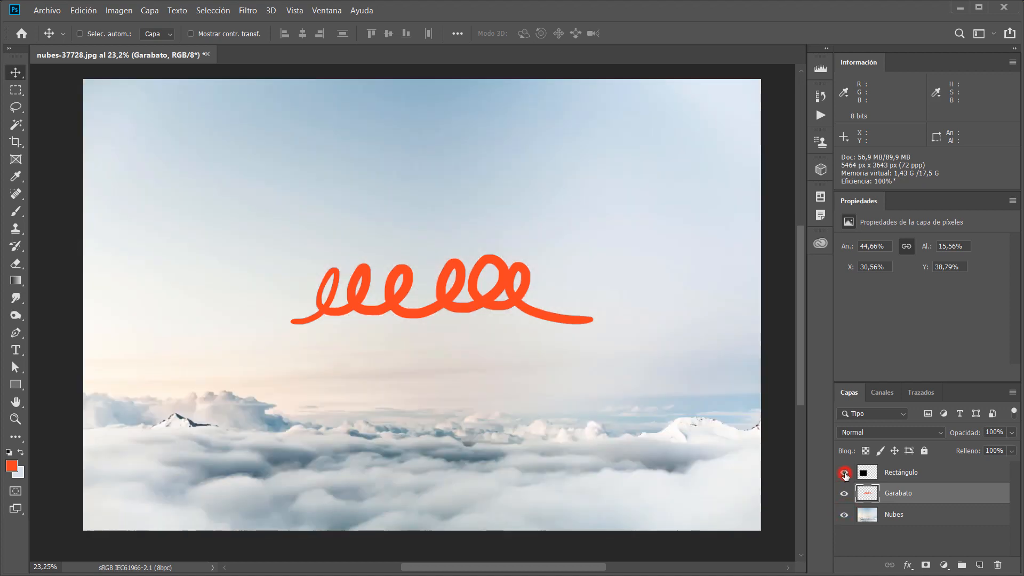
Step: Switch the active layer through Rectángulo, Garabato and Nubes, and finish with Rectángulo active
click(906, 473)
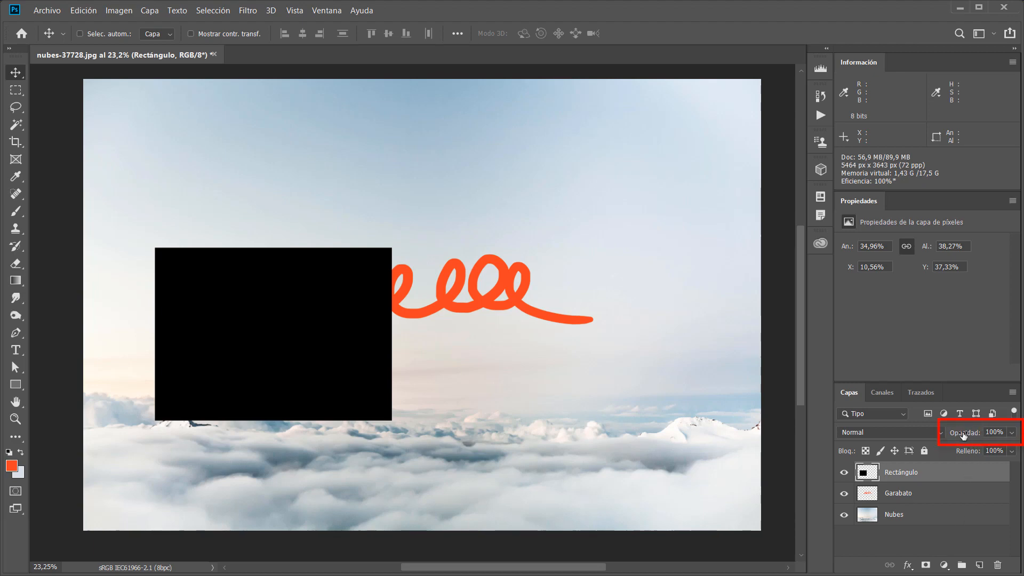
click(928, 494)
click(928, 513)
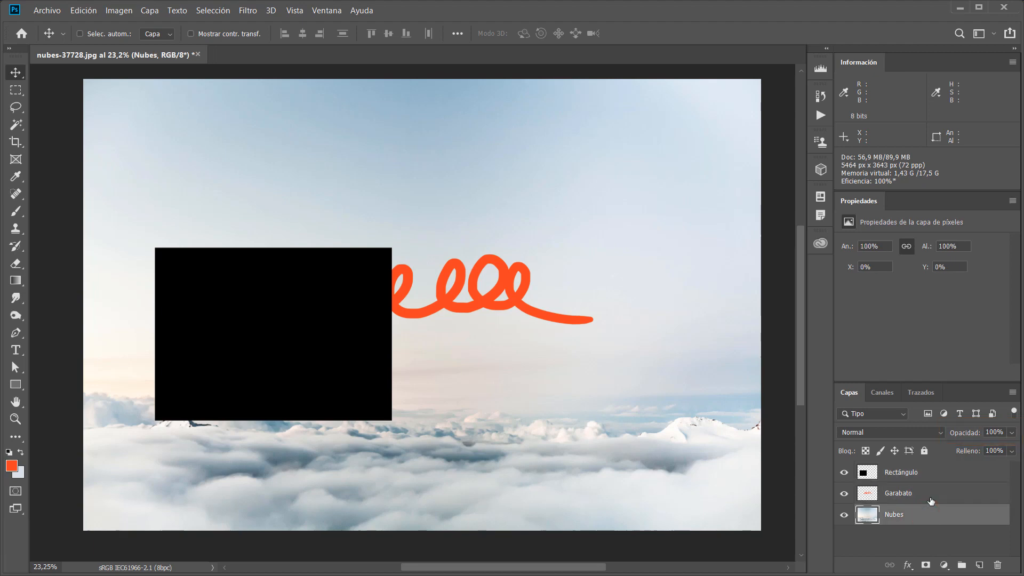
click(930, 494)
click(939, 473)
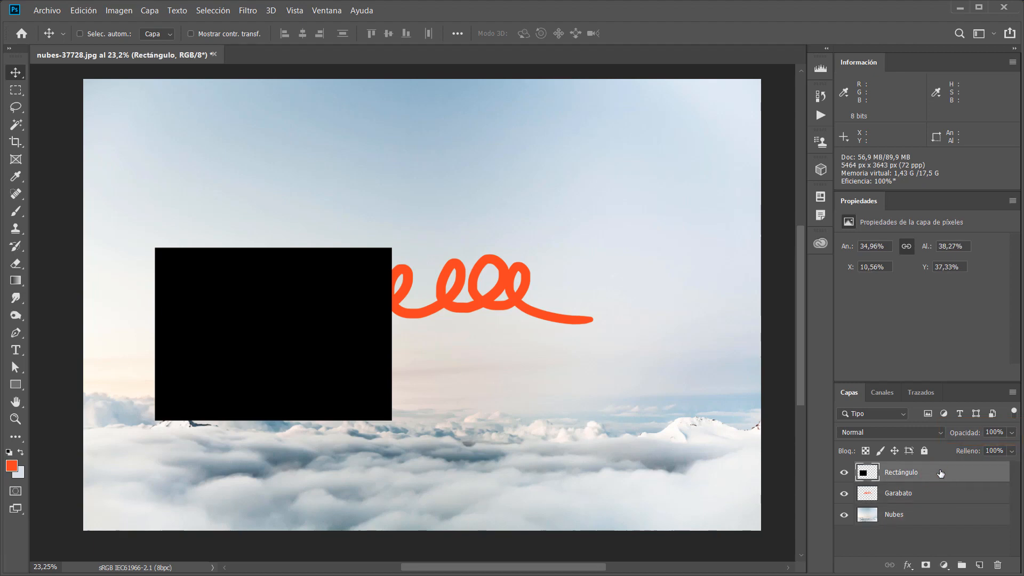
Step: Lower the Rectángulo layer's opacity to 0%, raise it to 62% and restore it to 100%
click(1012, 432)
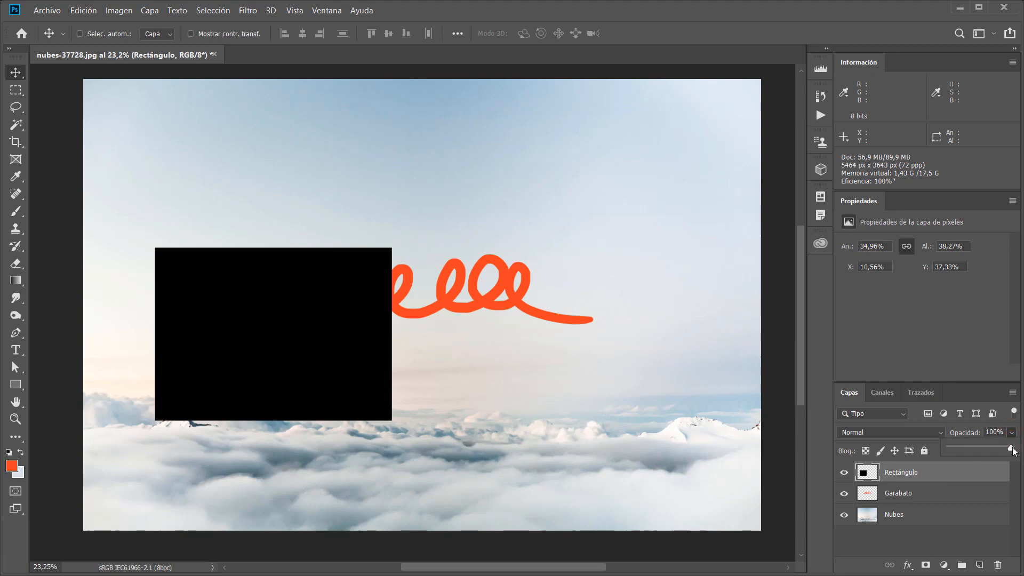
drag(1012, 450, 951, 444)
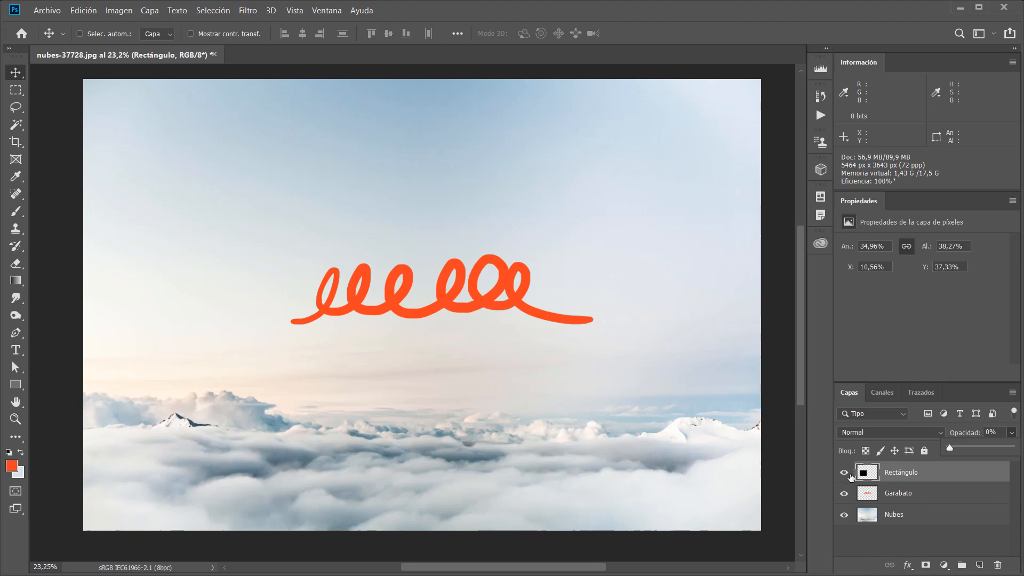
click(985, 447)
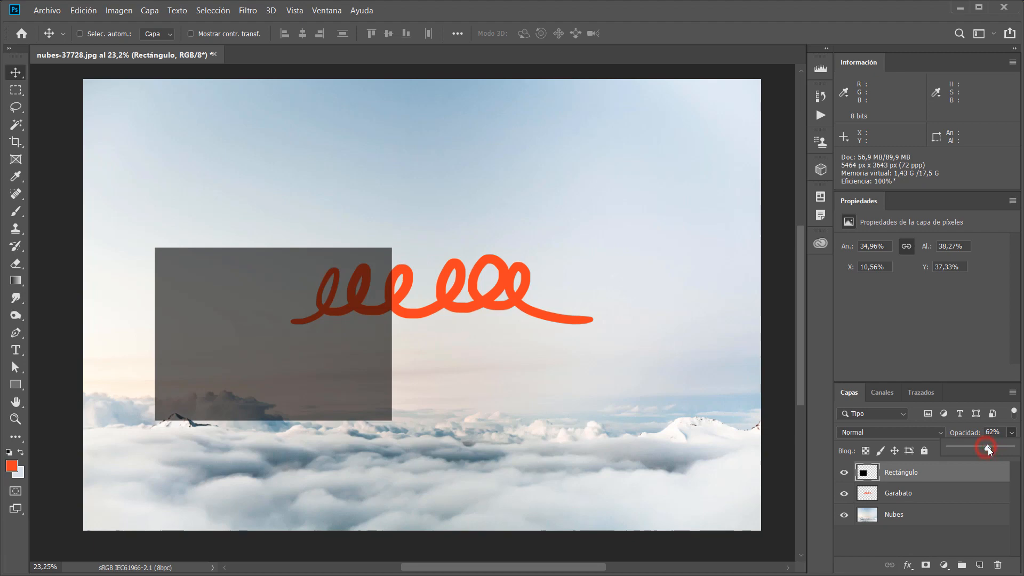
drag(1006, 450, 1014, 447)
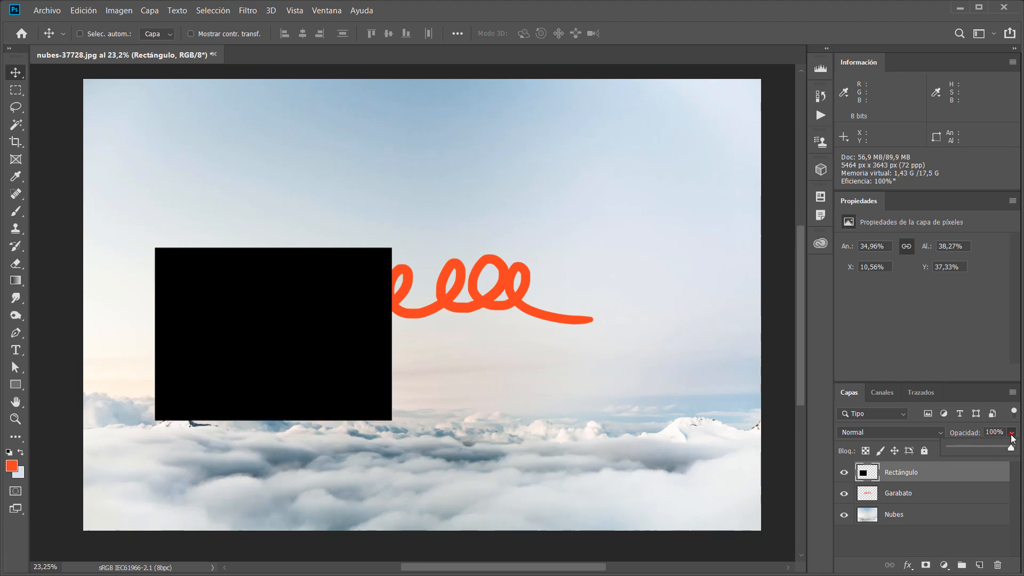
Step: Reduce the Rectángulo layer's opacity to 85%
click(1012, 434)
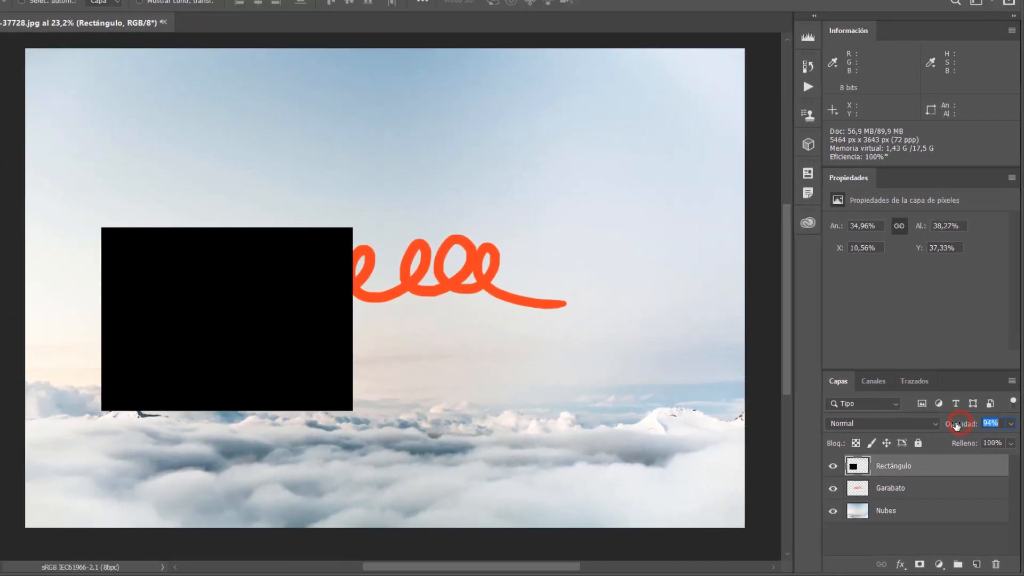
drag(908, 276, 851, 271)
mouse_move(942, 432)
mouse_down()
mouse_move(928, 430)
mouse_move(955, 433)
mouse_up()
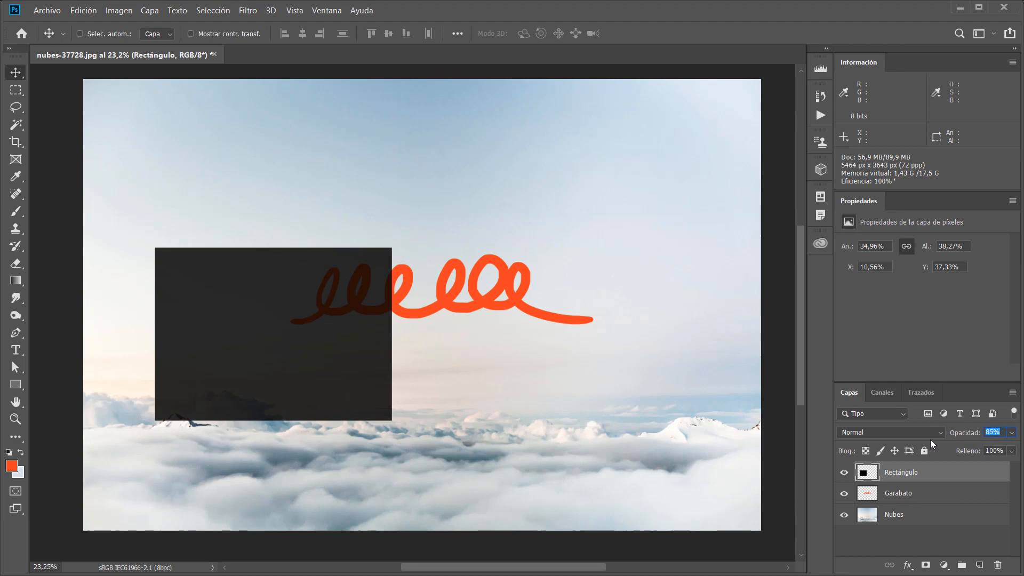
Step: Set the Garabato layer's opacity to 45% and move its scribble down over the clouds, to about X 31.3%, Y 72.8%
click(902, 495)
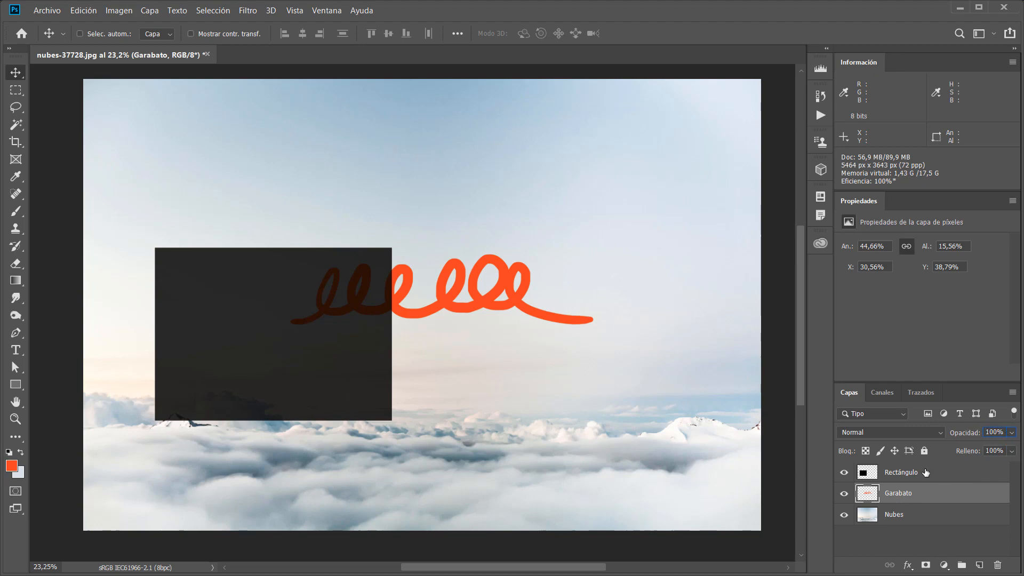
click(903, 494)
drag(968, 435, 930, 430)
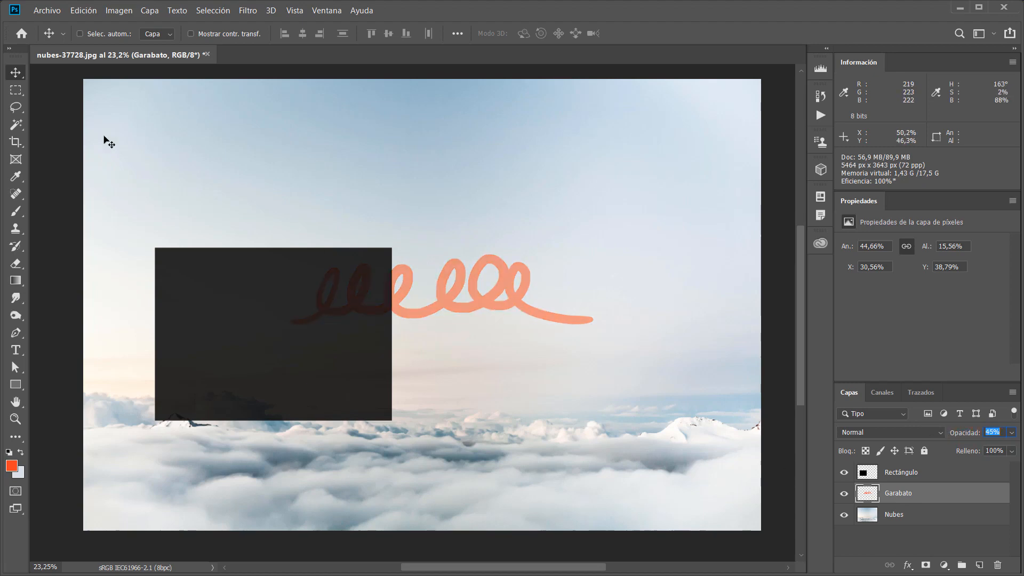
mouse_move(447, 282)
mouse_down()
mouse_move(493, 428)
mouse_move(454, 436)
mouse_up()
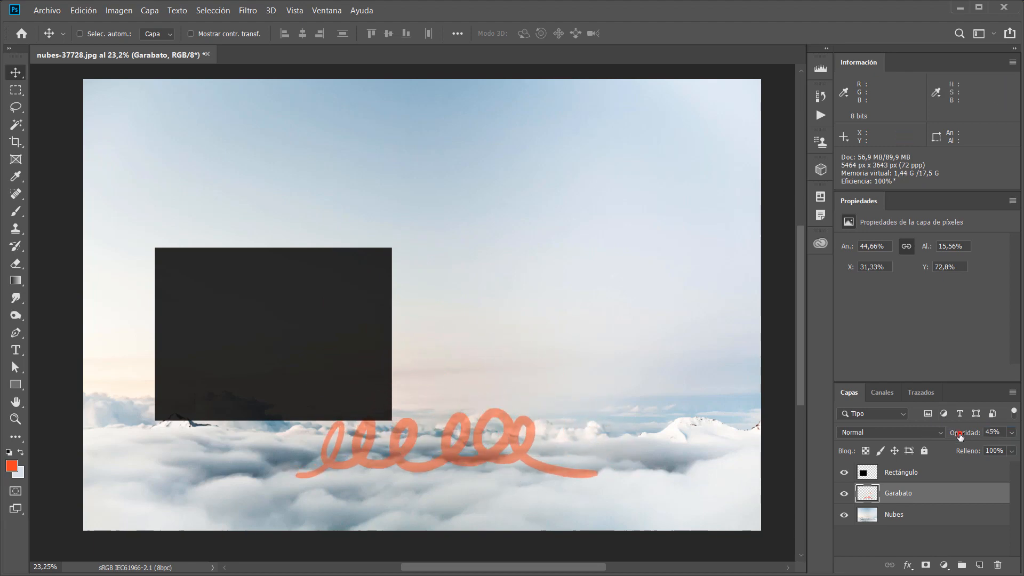
Step: Lower Garabato's opacity to 35% and the Nubes layer's opacity to 45%
drag(960, 436, 953, 438)
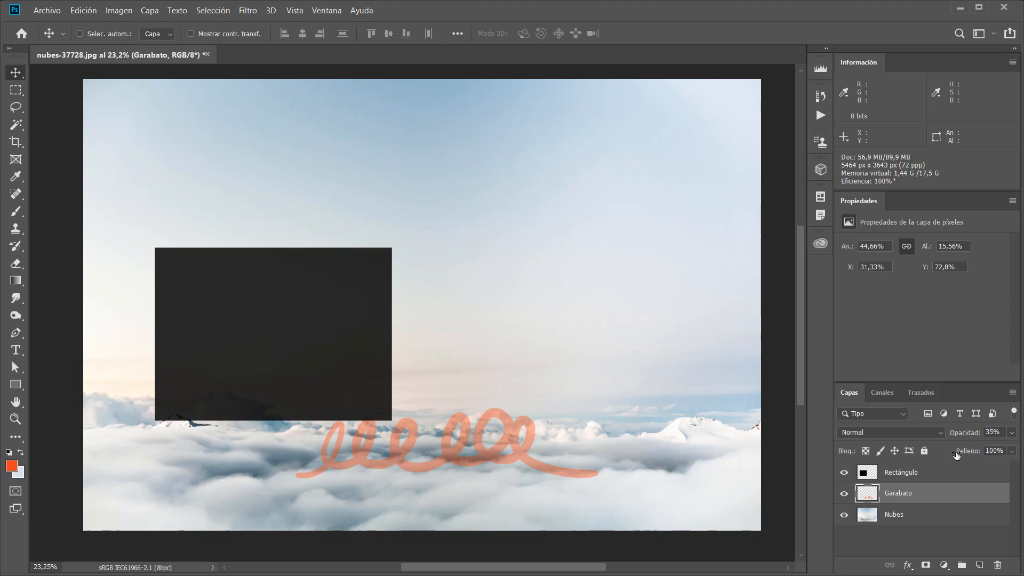
click(906, 517)
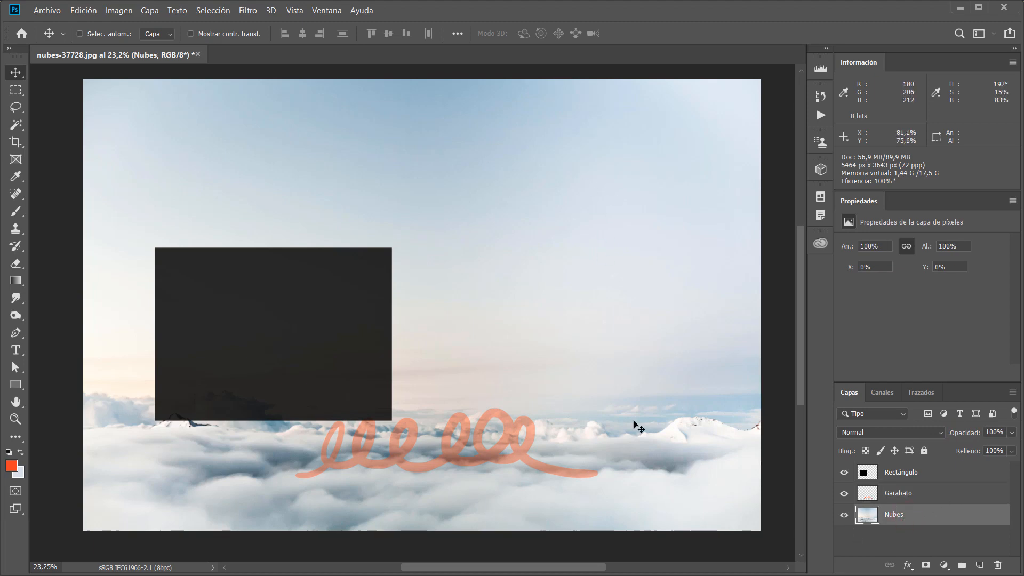
drag(965, 435, 929, 427)
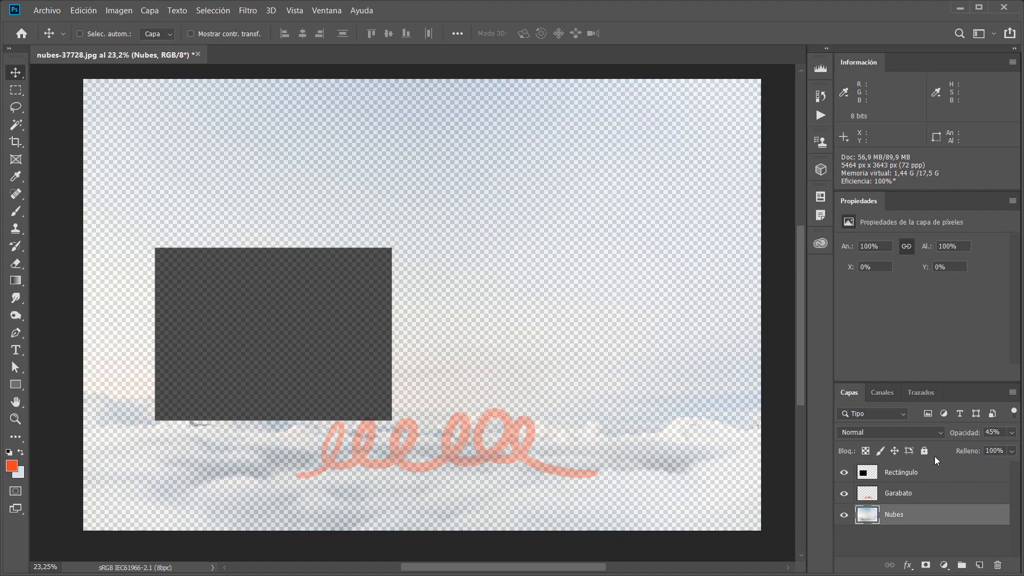
Step: Select Rectángulo, Garabato and Nubes together and set their opacity to 100%
click(904, 473)
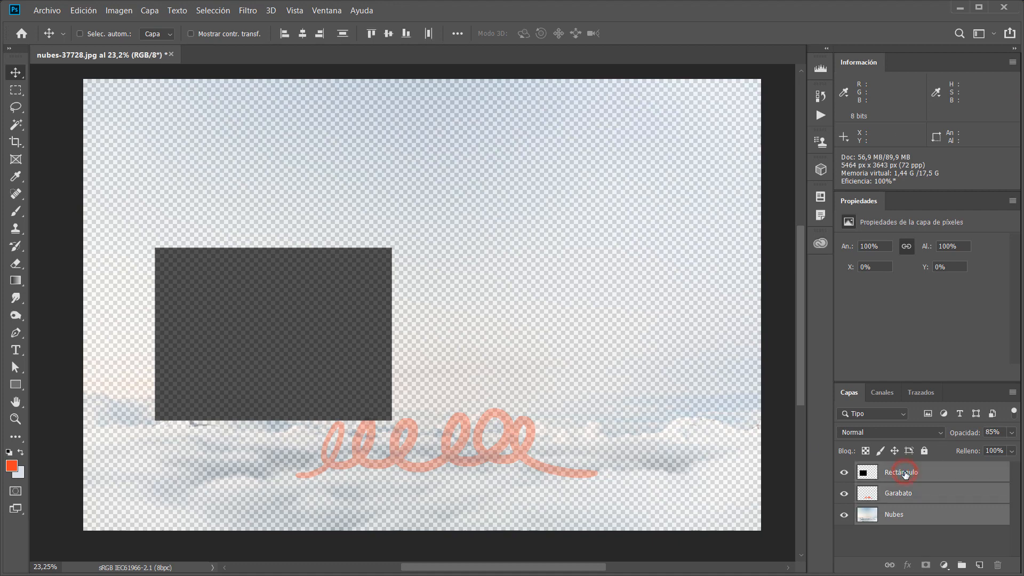
click(990, 433)
text(100)
key(Return)
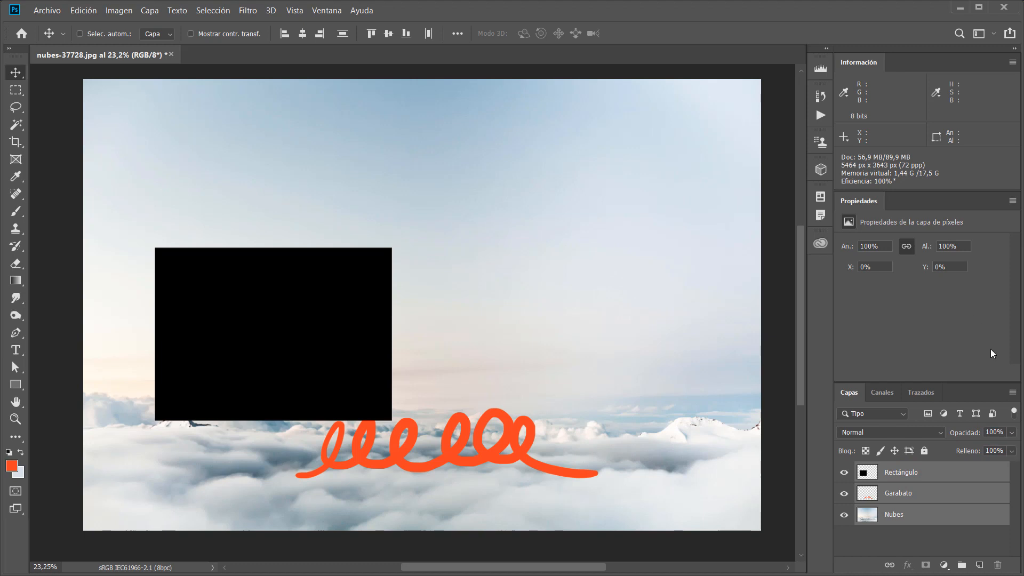
Step: Check the layers individually, then select all three from Nubes up to Rectángulo and set their opacity to 50%
click(961, 474)
click(950, 492)
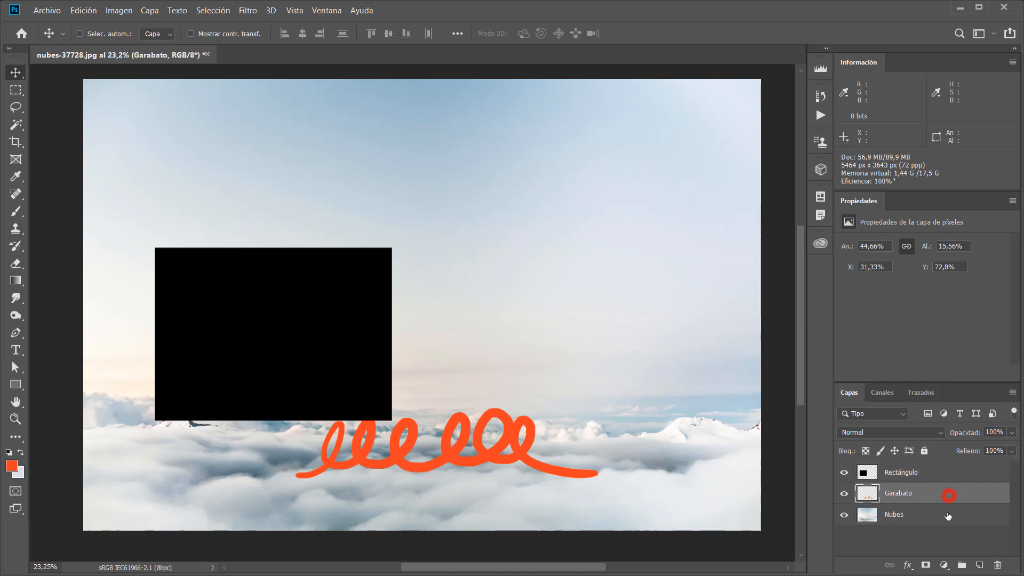
click(947, 517)
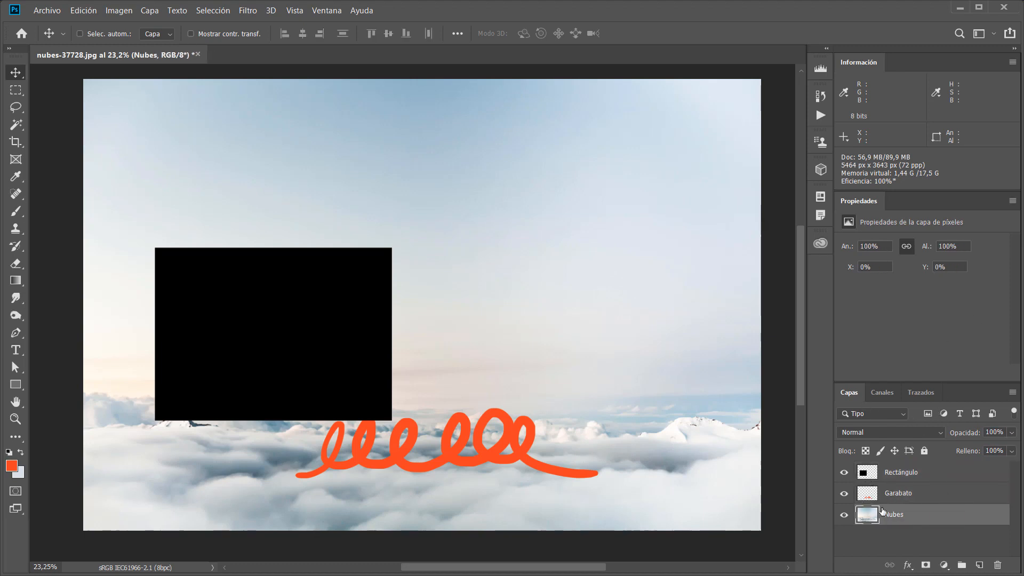
shift+click(910, 472)
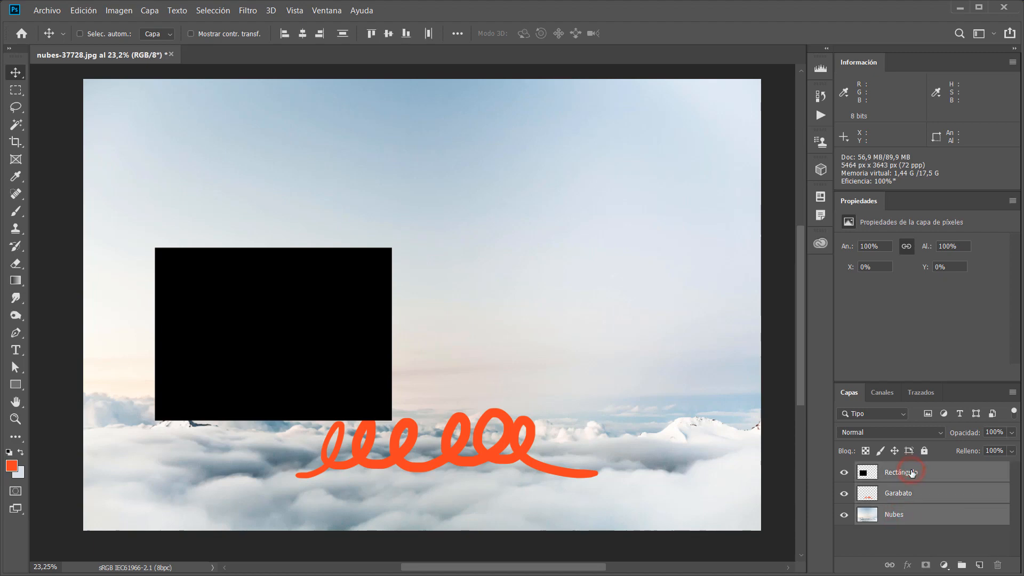
click(991, 432)
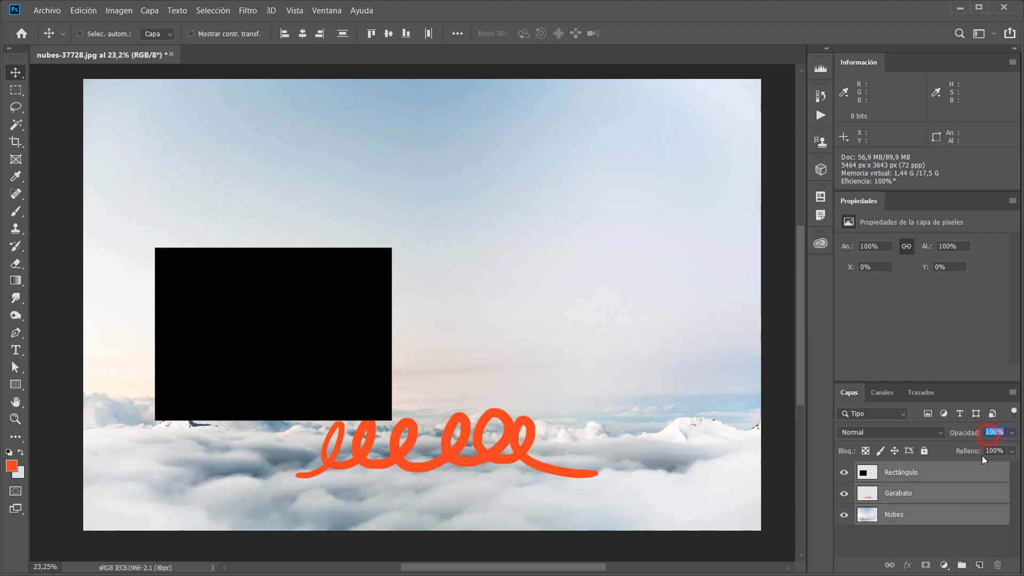
text(50)
key(Return)
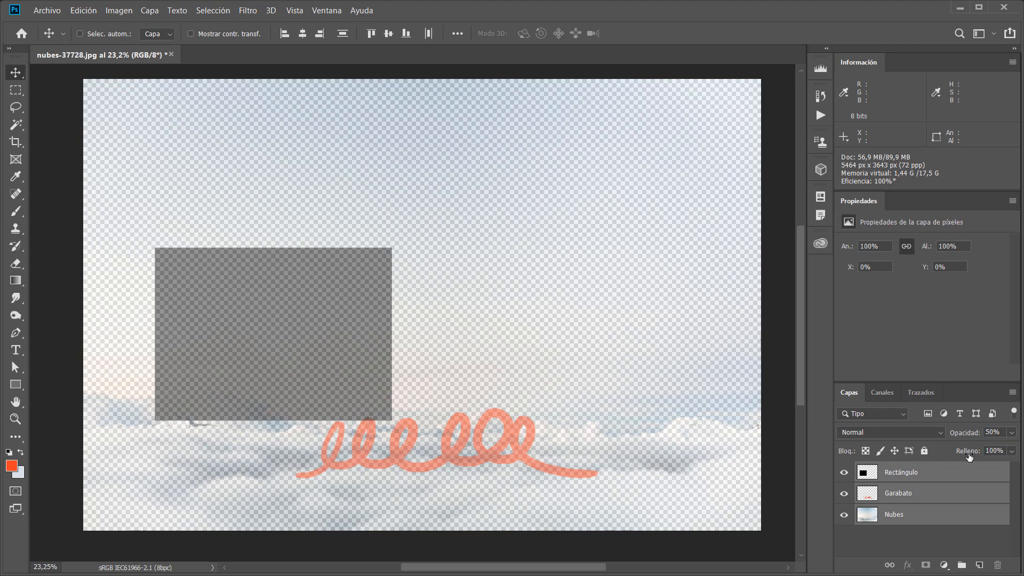
Step: Restore Nubes, Garabato and Rectángulo to 100% opacity one layer at a time, ending with Rectángulo active
click(973, 537)
click(937, 520)
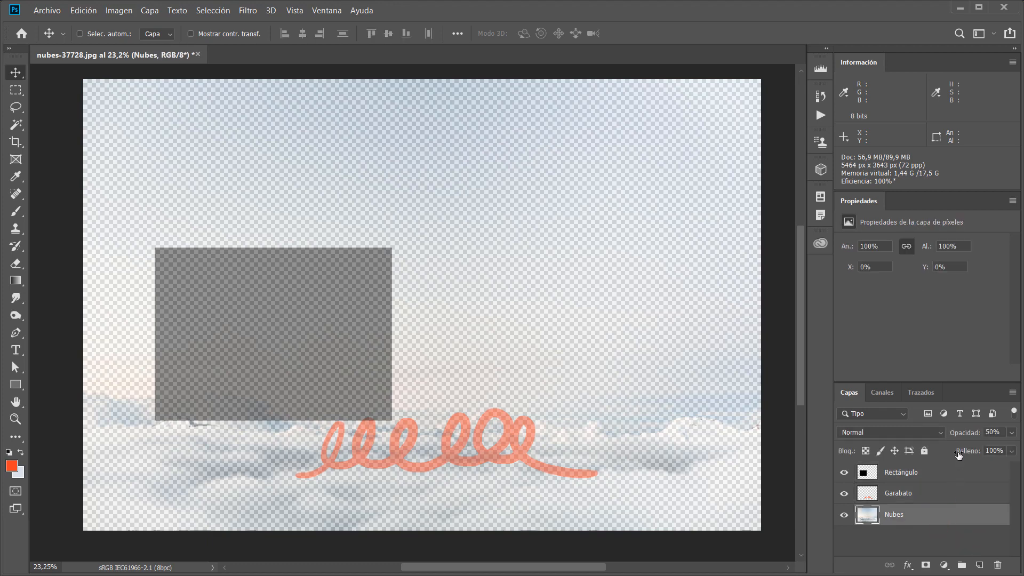
drag(967, 437, 1015, 436)
click(931, 493)
click(933, 472)
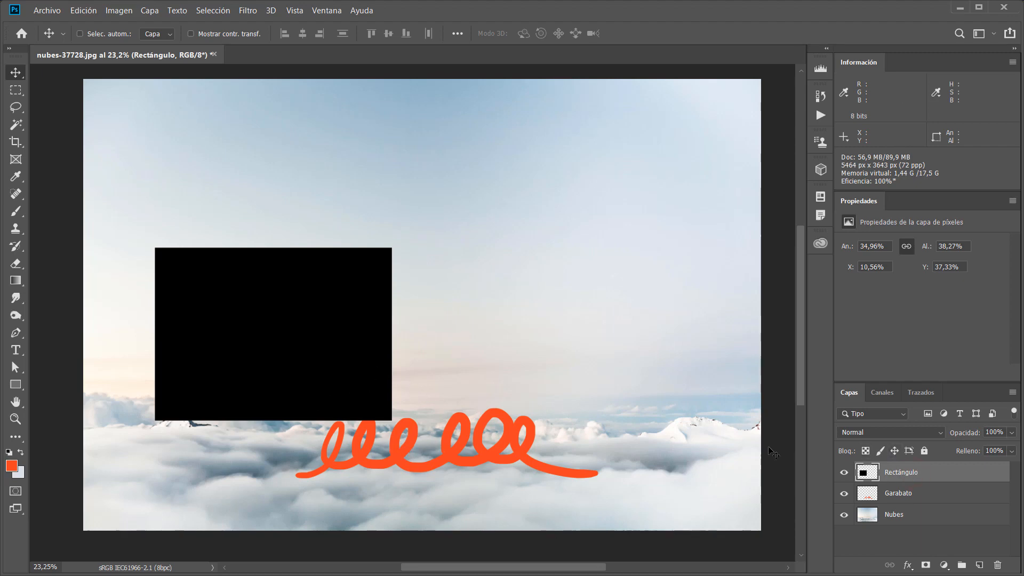
Step: Erase an elliptical area about 43.1% by 41.7% from the black rectangle on Rectángulo and clear the selection
click(16, 90)
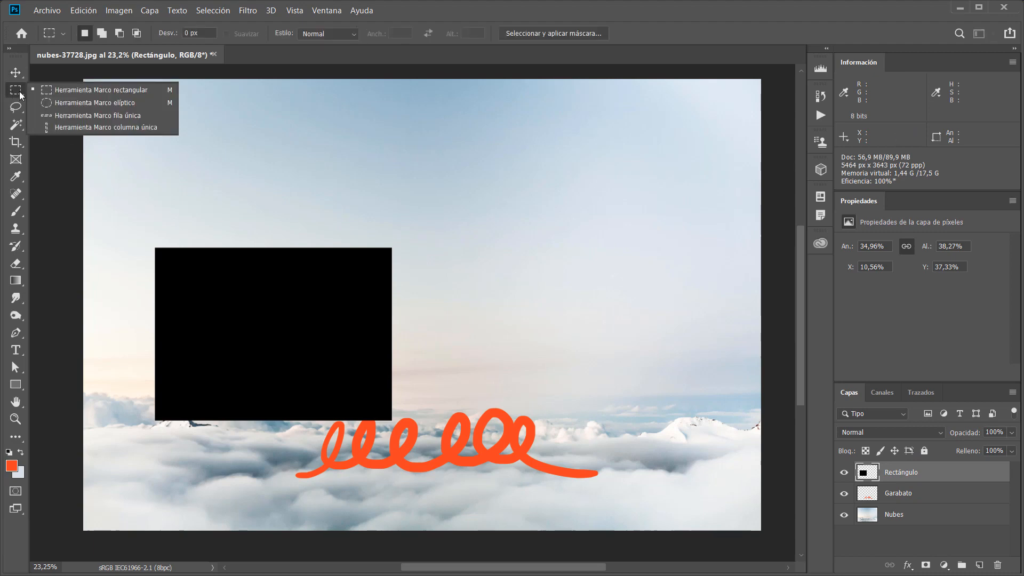
click(48, 104)
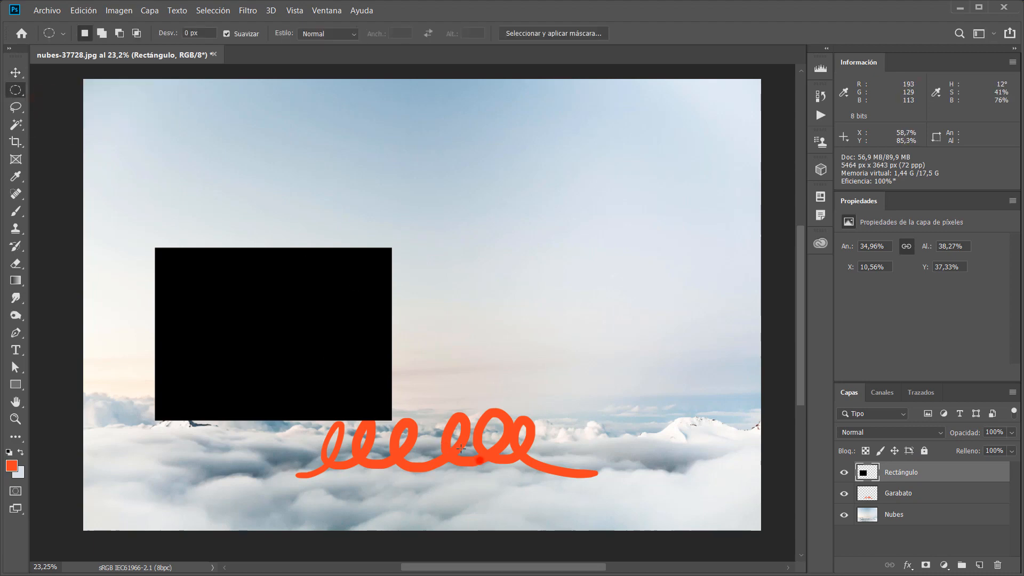
mouse_move(480, 461)
mouse_down()
mouse_move(338, 367)
mouse_move(279, 301)
mouse_move(219, 275)
mouse_move(188, 275)
mouse_up()
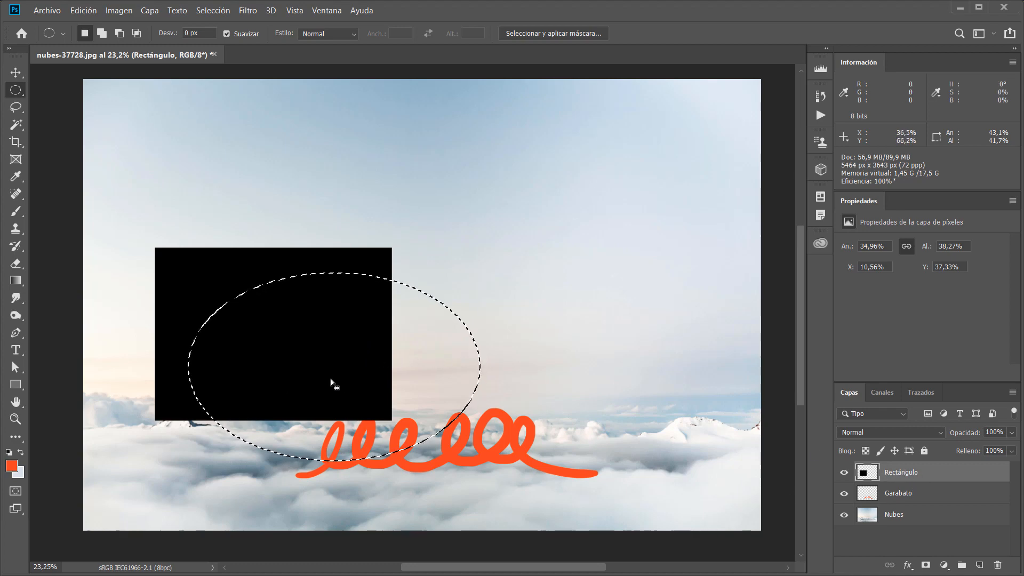
key(Delete)
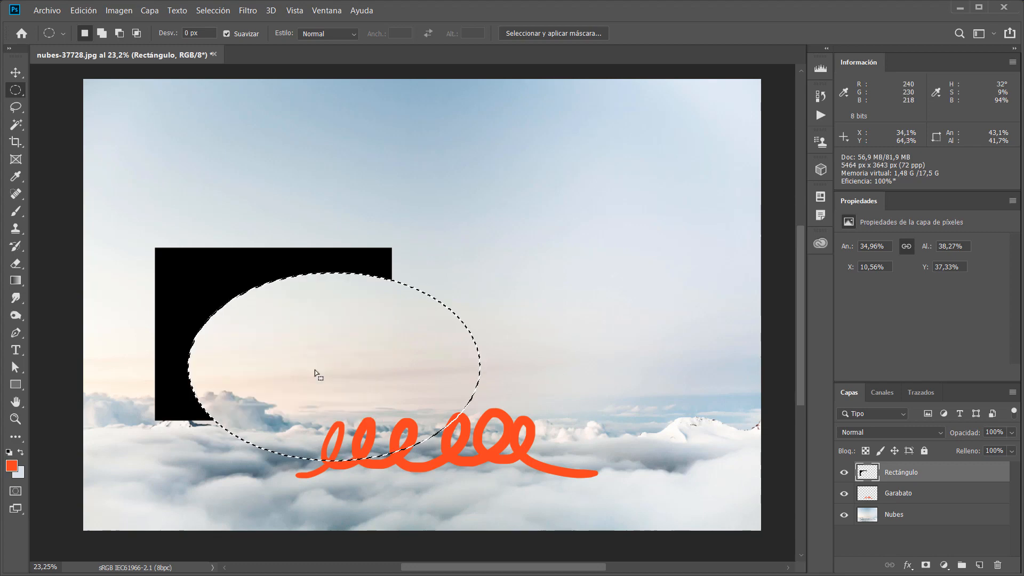
key(ctrl+d)
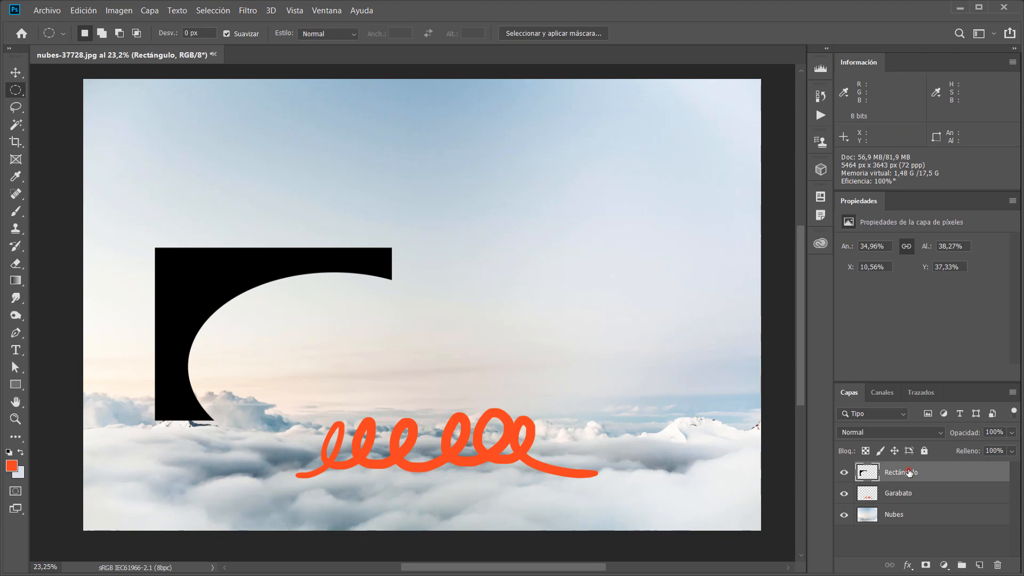
Step: Request deletion of the Rectángulo layer, decline the confirmation, and delete the layer directly without the confirmation dialog
click(997, 567)
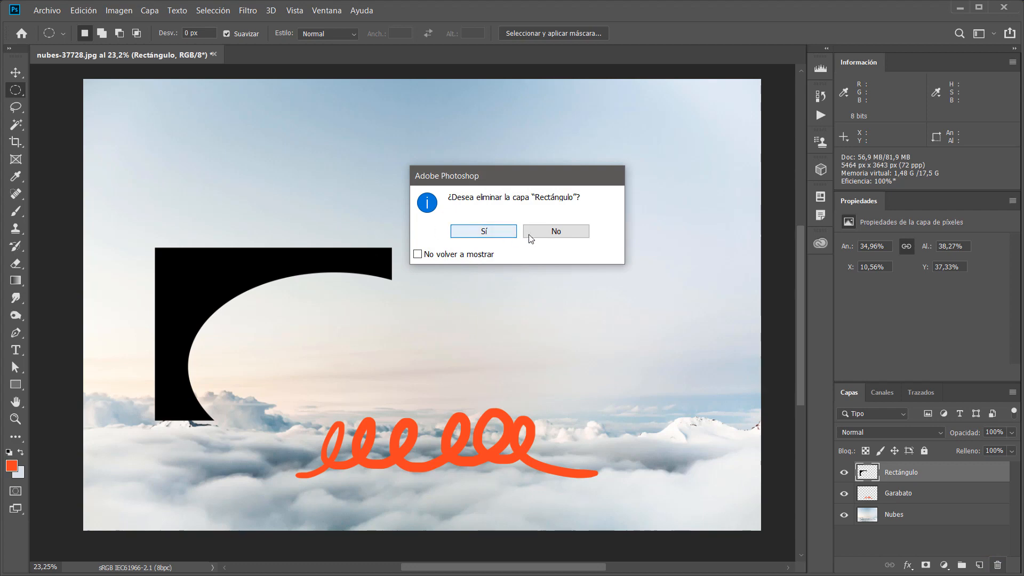
click(557, 237)
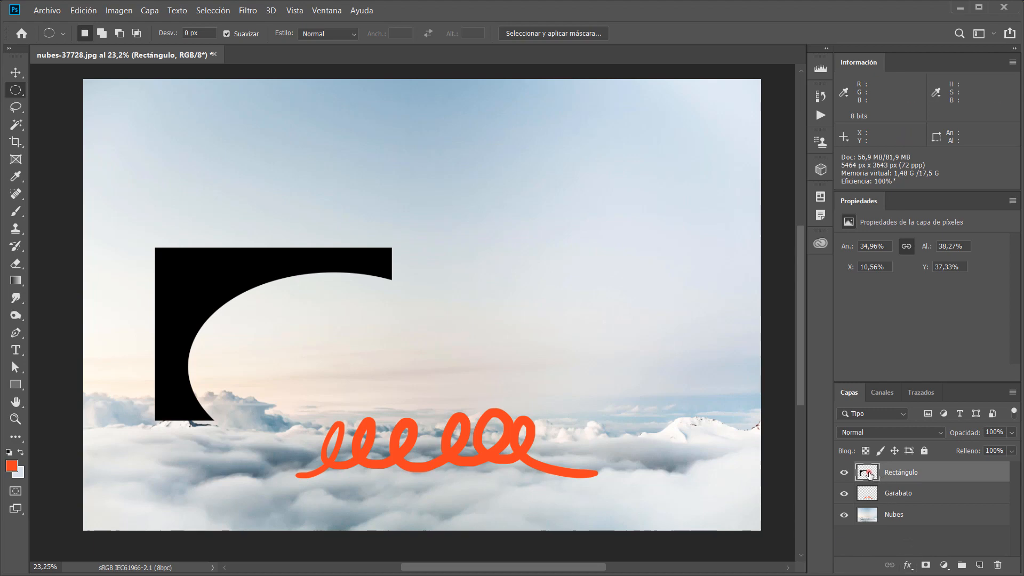
drag(869, 474, 998, 565)
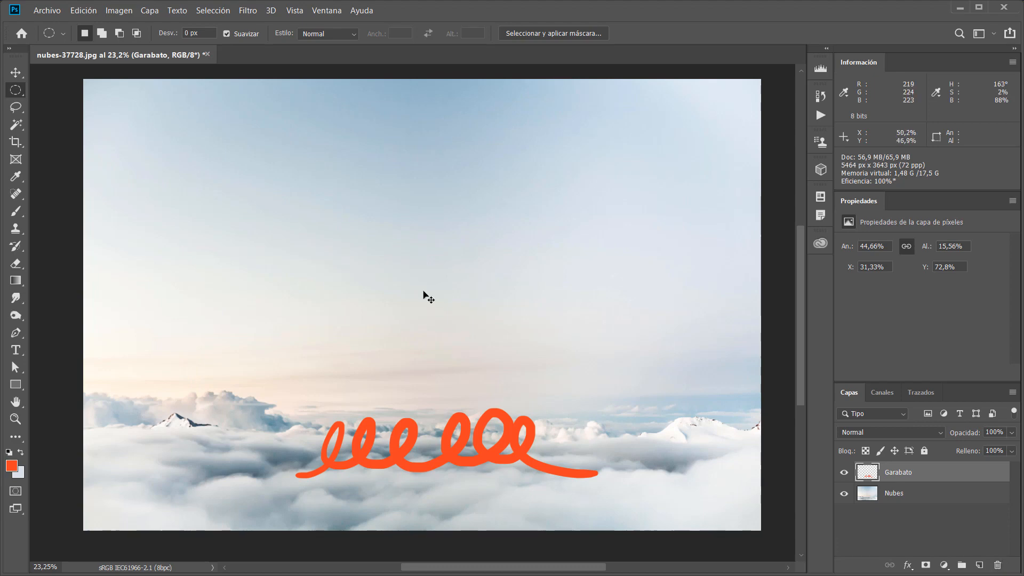
Step: Undo the layer deletion, the deselection, the elliptical erasure and the elliptical selection to bring back the full black rectangle
key(ctrl+z)
key(ctrl+z)
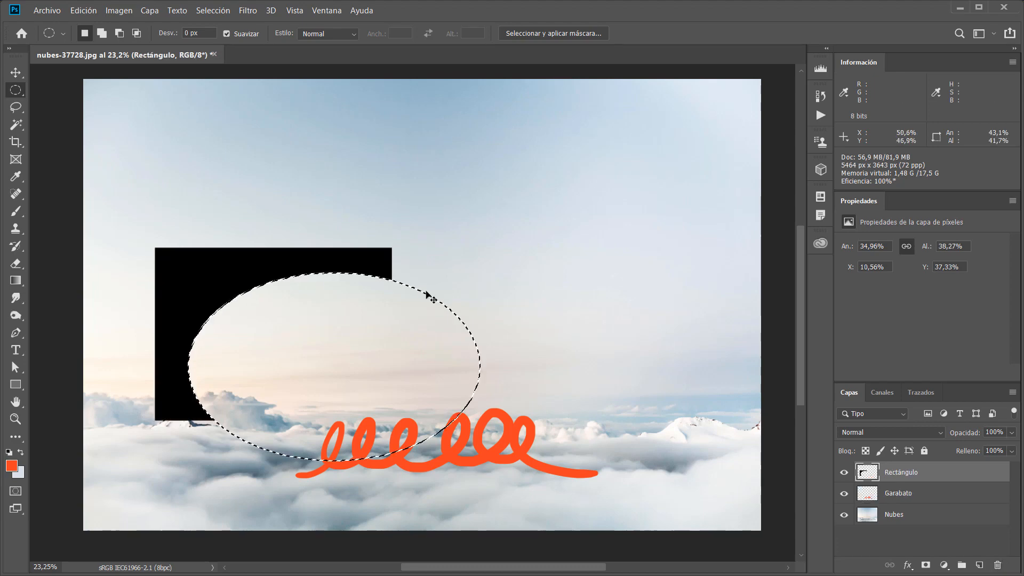
key(ctrl+z)
key(ctrl+z)
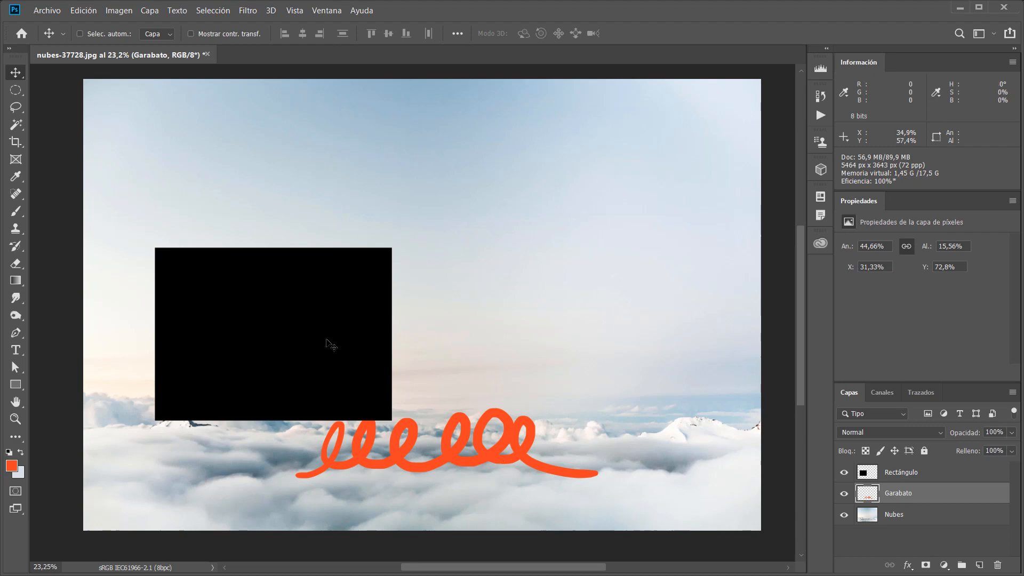
Step: Move Garabato's scribble behind the black rectangle, to about X 8.1%, Y 47.2%, and make Rectángulo the active layer
click(918, 477)
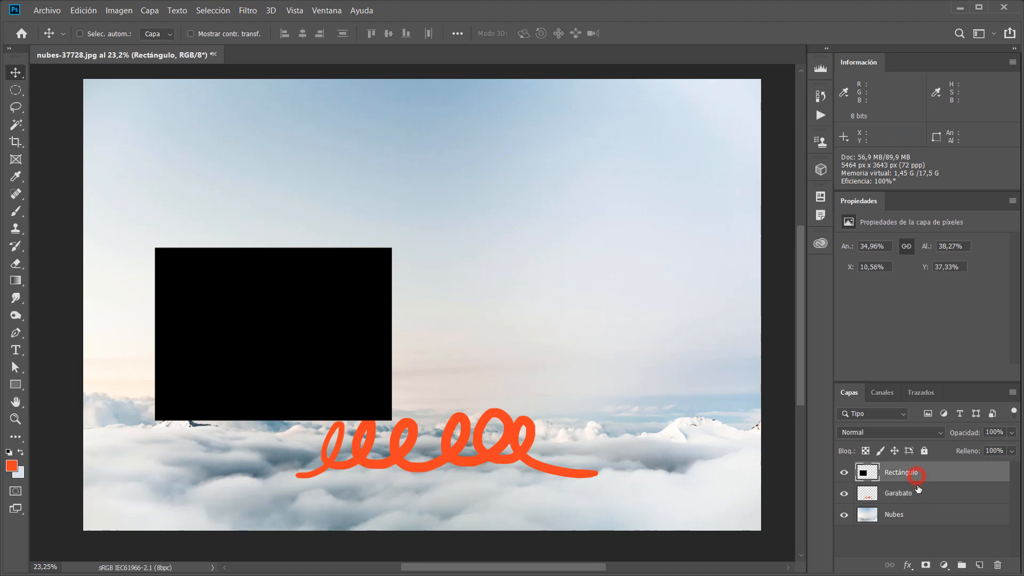
click(917, 494)
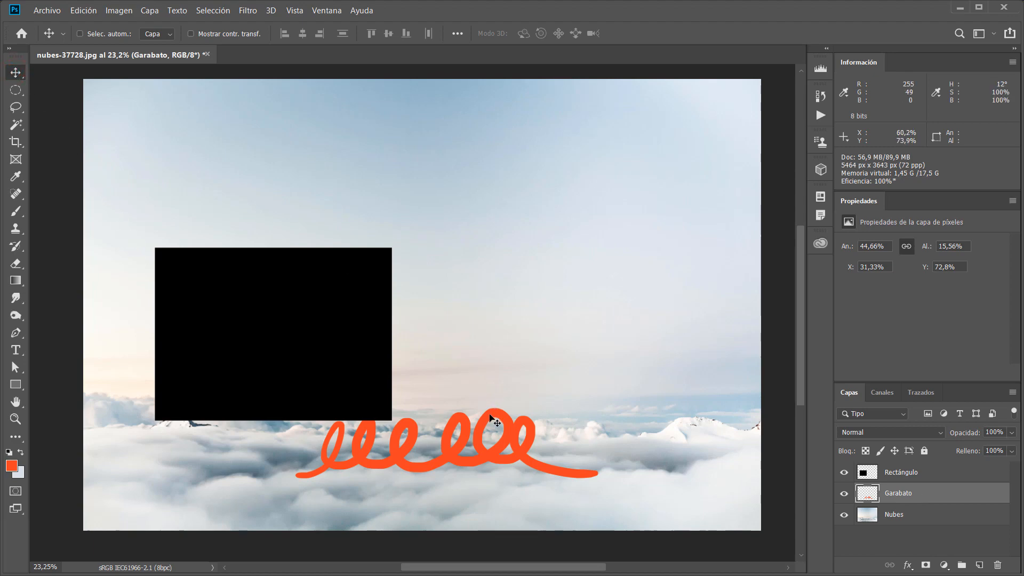
mouse_move(490, 447)
mouse_down()
mouse_move(536, 352)
mouse_move(369, 228)
mouse_move(329, 328)
mouse_up()
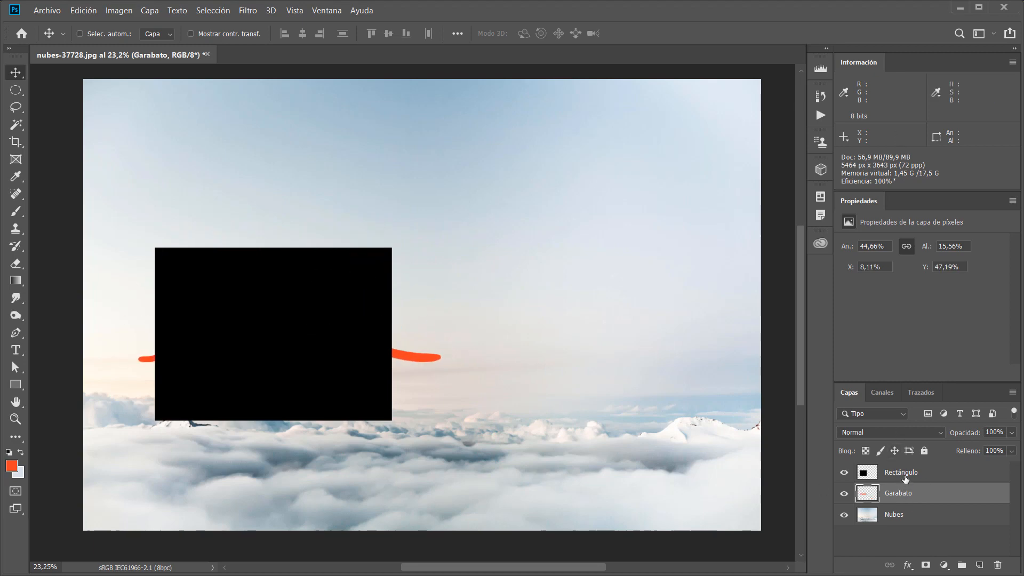
click(901, 479)
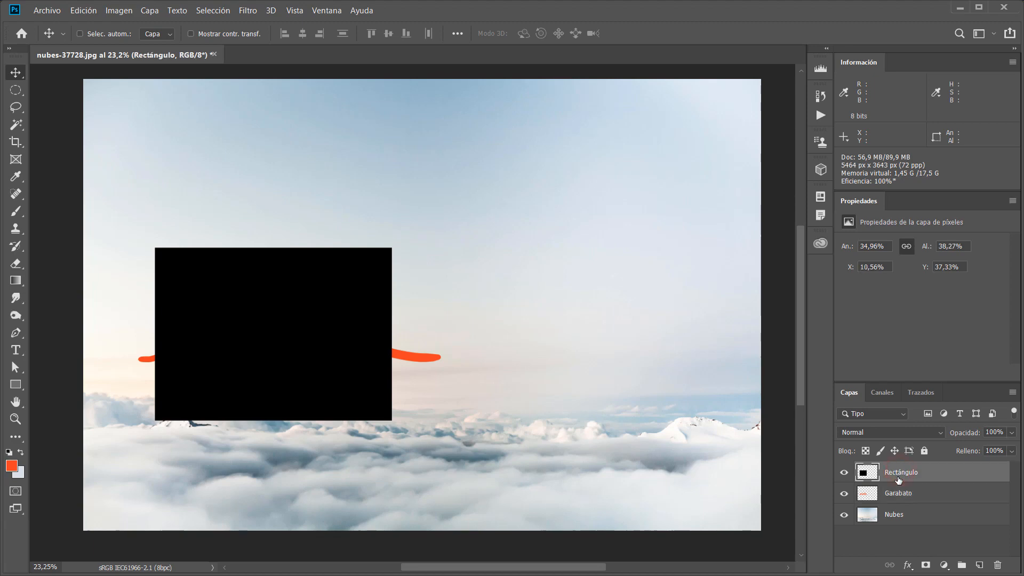
Step: Place the Rectángulo layer beneath Garabato and shift the black rectangle slightly to about X 11.35%, Y 37.69%
drag(900, 474, 899, 497)
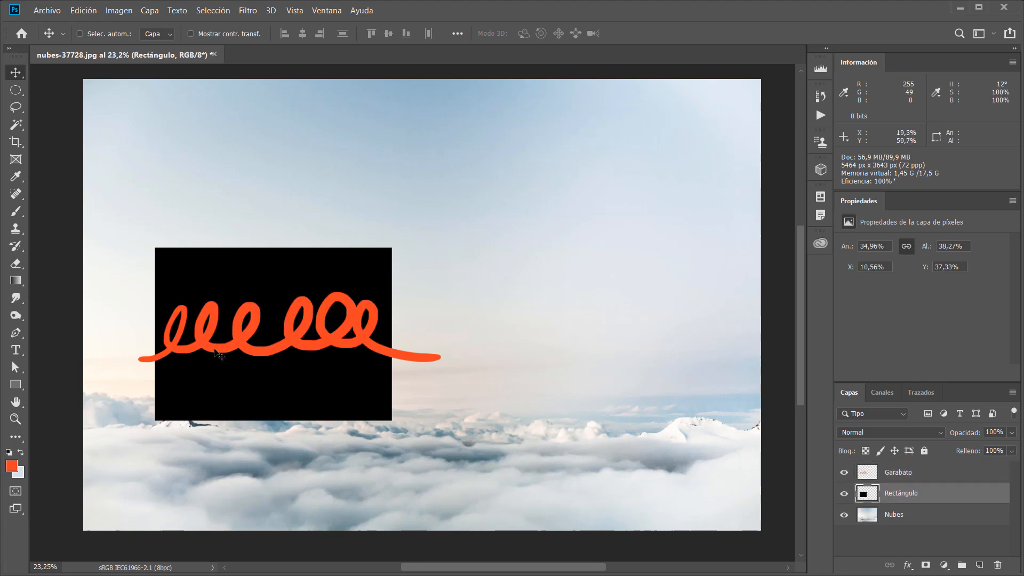
drag(323, 401, 325, 401)
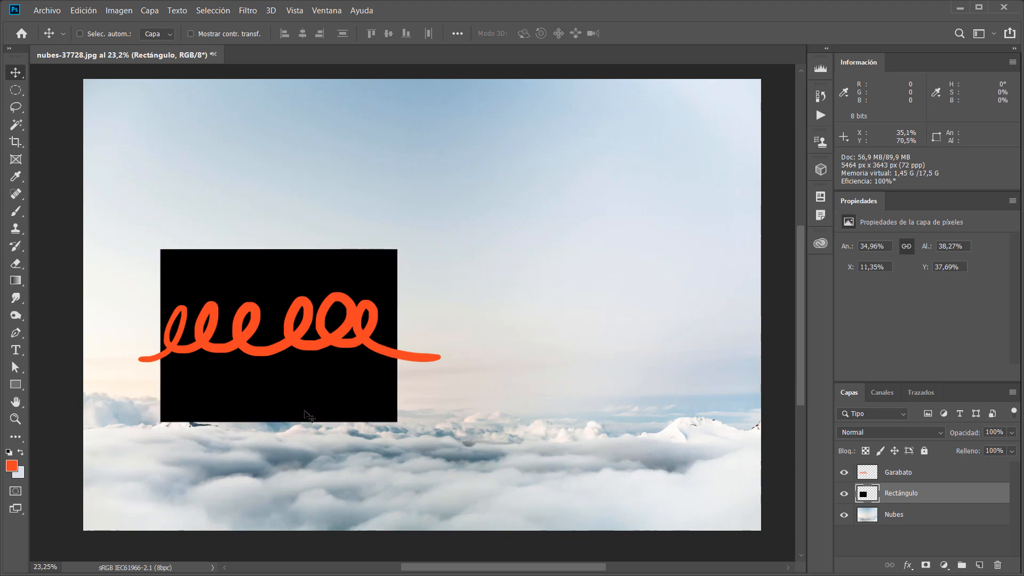
Step: Merge Garabato down into Rectángulo and move the merged artwork to about X 21.5%, Y 25%
click(896, 476)
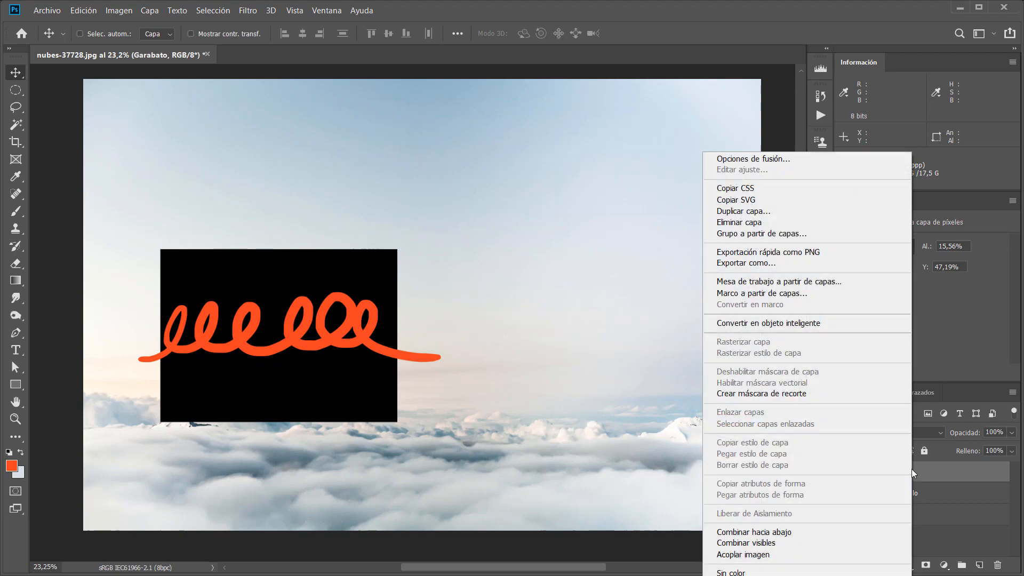
click(773, 530)
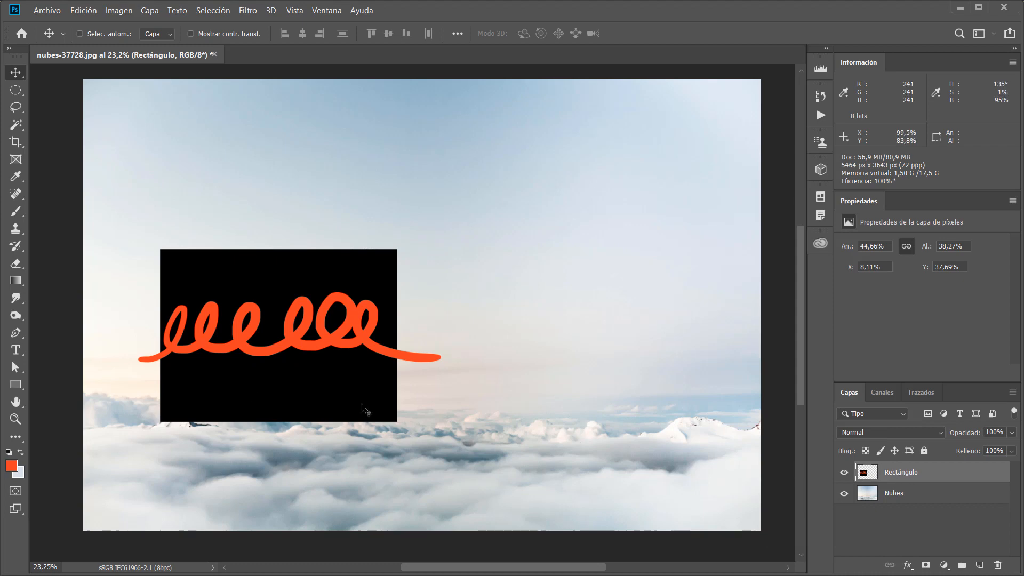
mouse_move(225, 222)
mouse_down()
mouse_move(221, 195)
mouse_move(507, 187)
mouse_move(301, 152)
mouse_move(272, 163)
mouse_move(335, 140)
mouse_move(317, 164)
mouse_up()
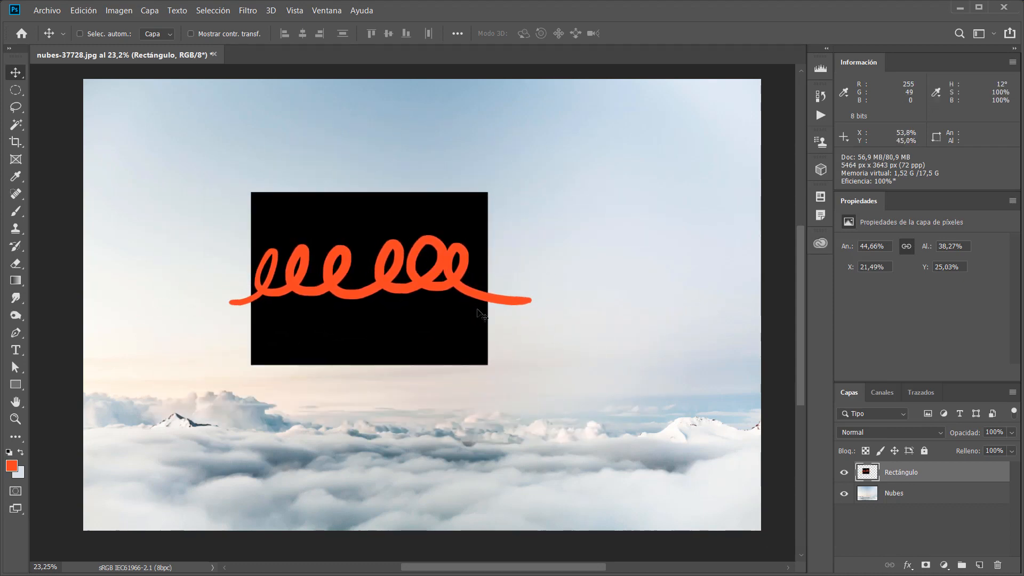
Step: Undo the move and the merge to bring back Garabato and Rectángulo as separate layers
key(ctrl)
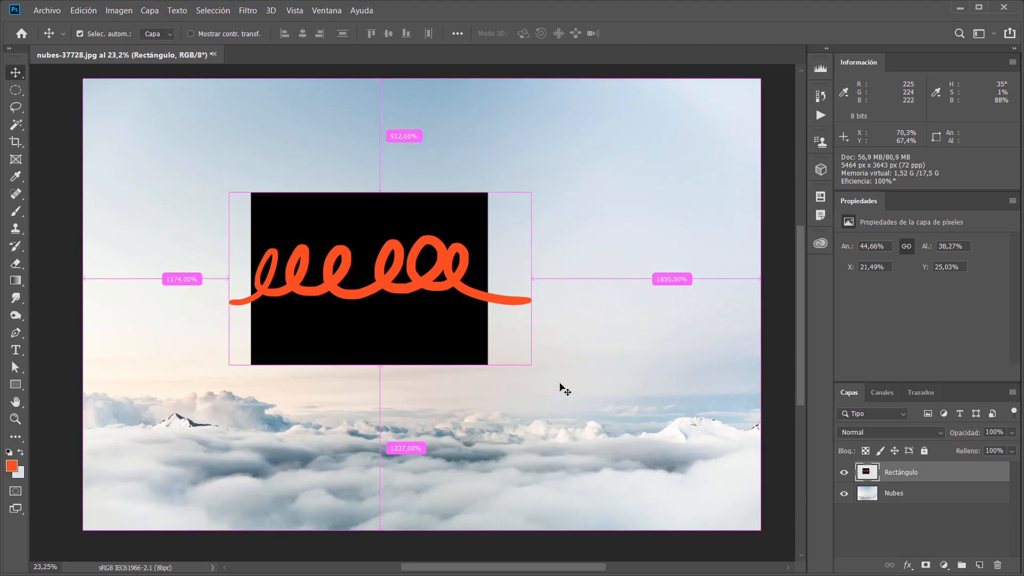
key(ctrl+z)
key(ctrl+z)
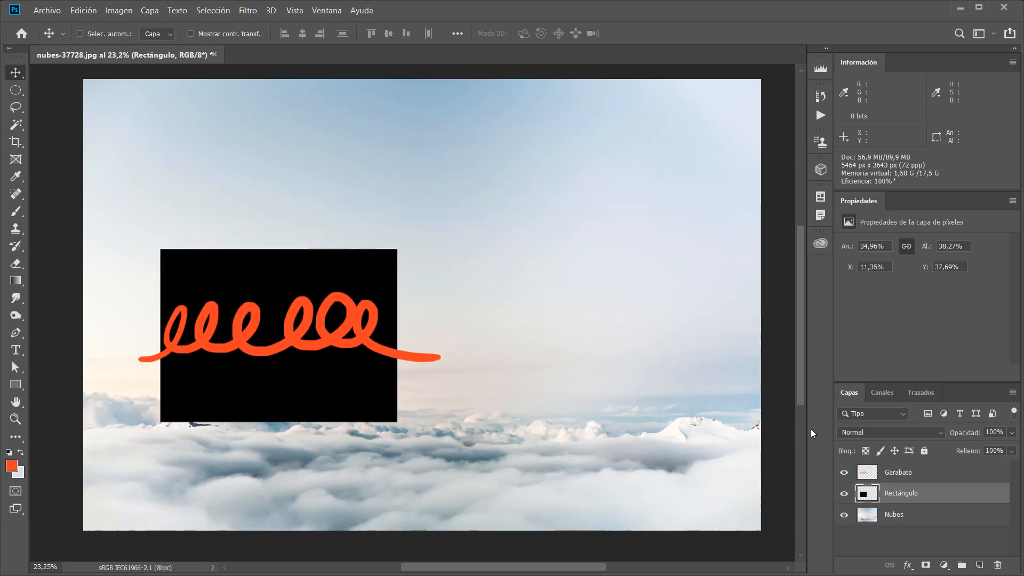
Step: Make Garabato the active layer and switch its visibility off and back on
click(907, 472)
click(844, 472)
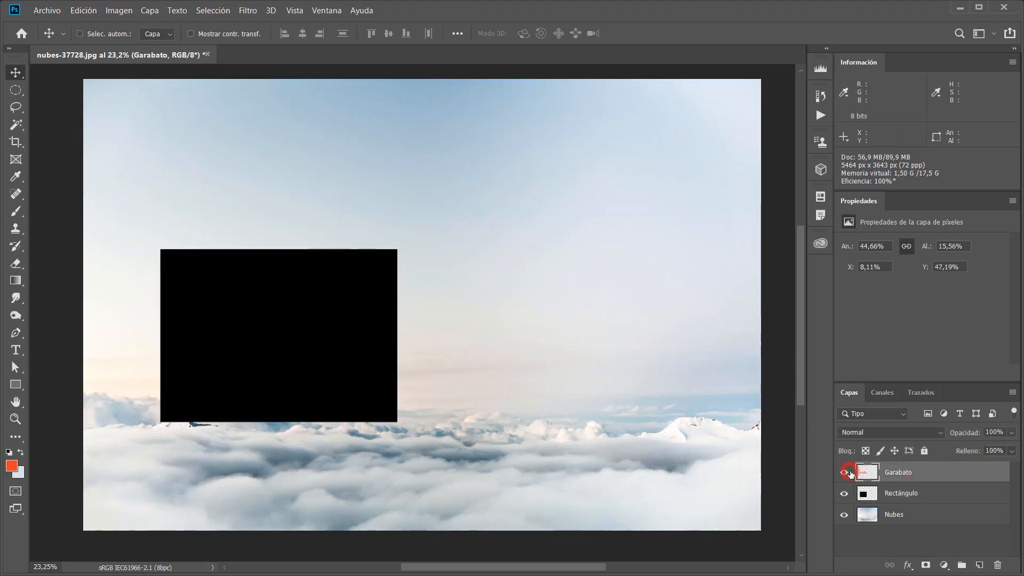
click(845, 472)
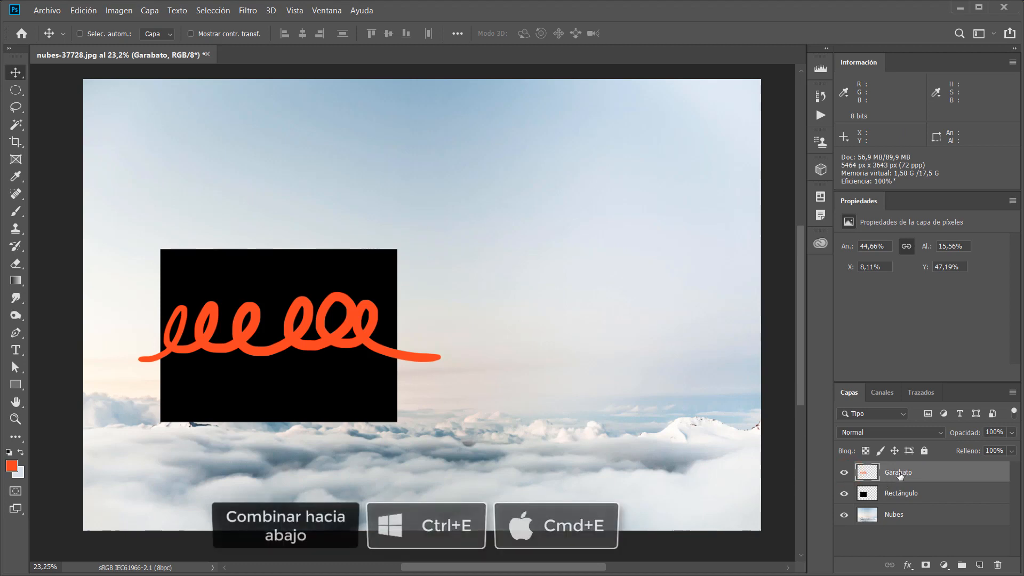
Step: Merge Garabato down into Rectángulo again and switch the merged layer's visibility off and back on
key(ctrl+e)
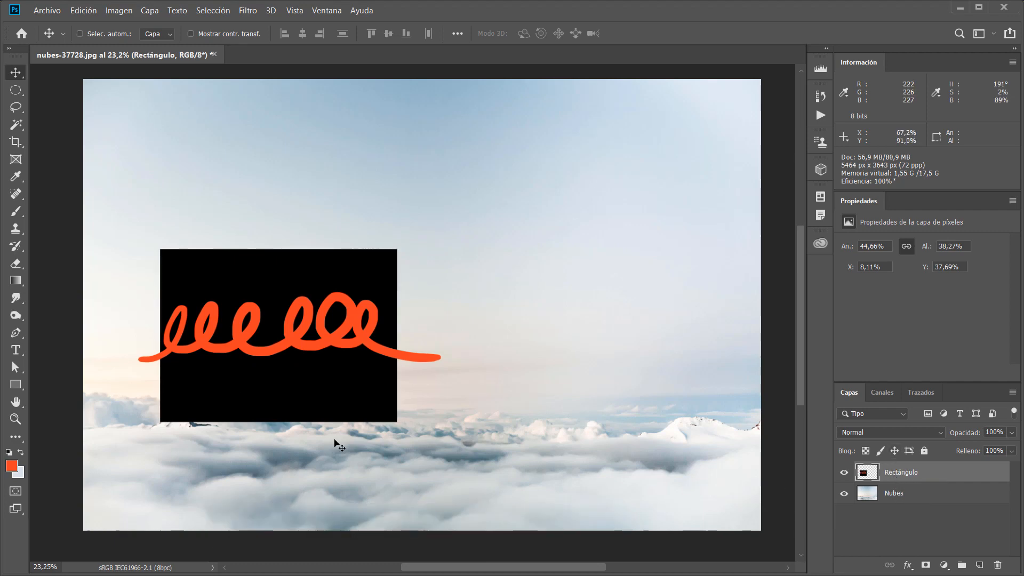
click(844, 472)
click(844, 472)
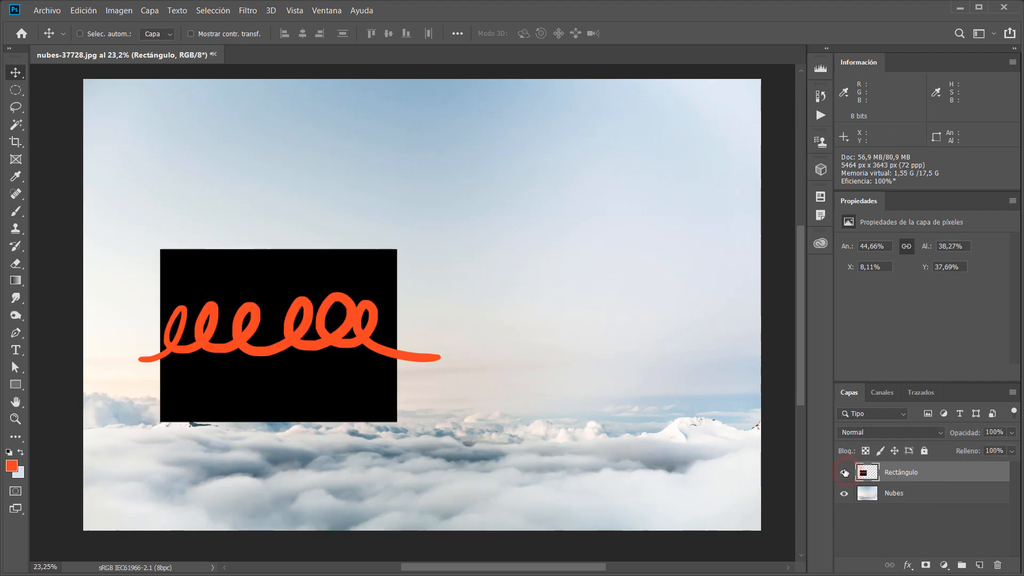